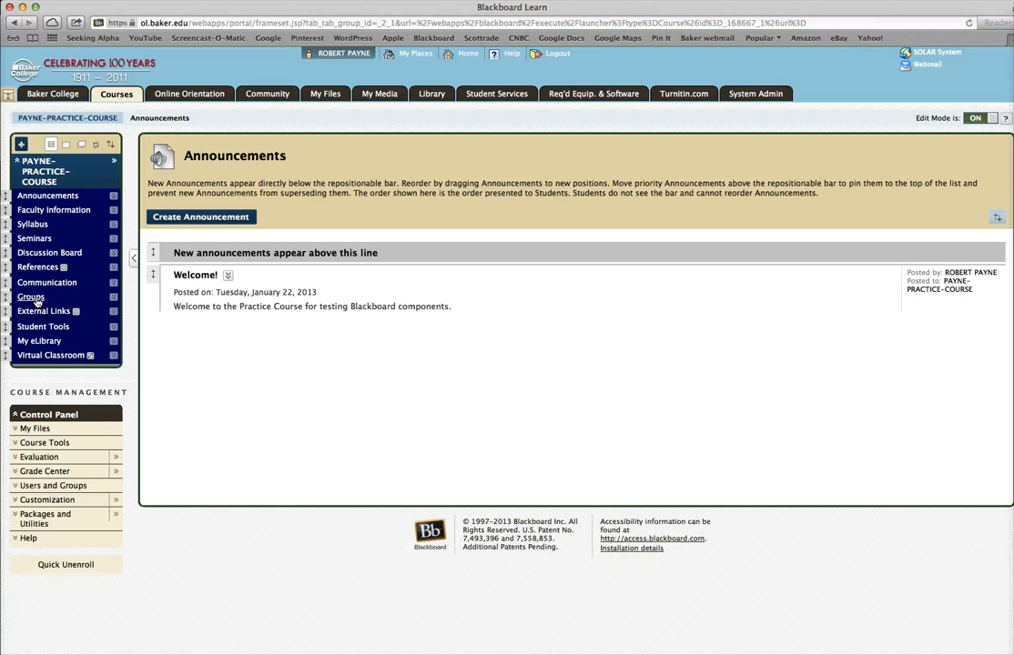
- Open the course's Groups page and start creating a manually enrolled single group
left_click(32, 298)
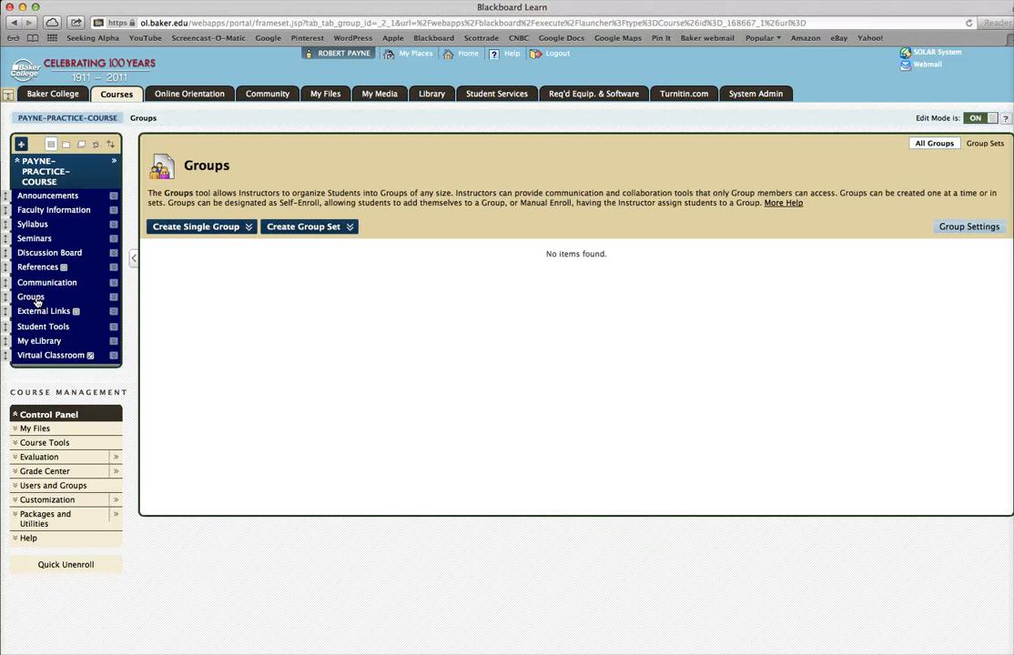
left_click(235, 230)
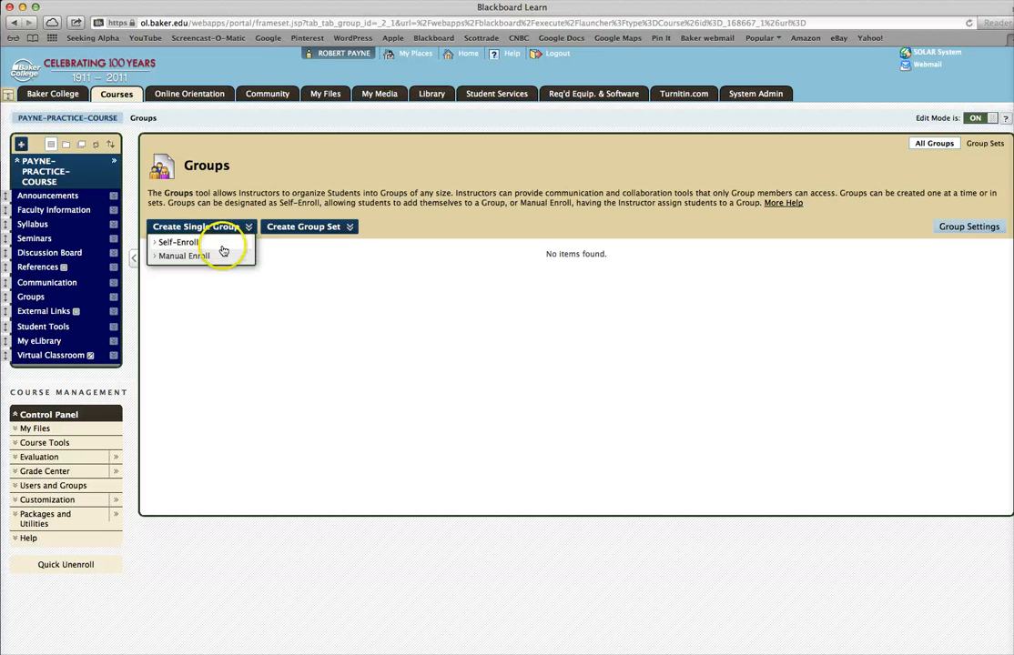
left_click(185, 256)
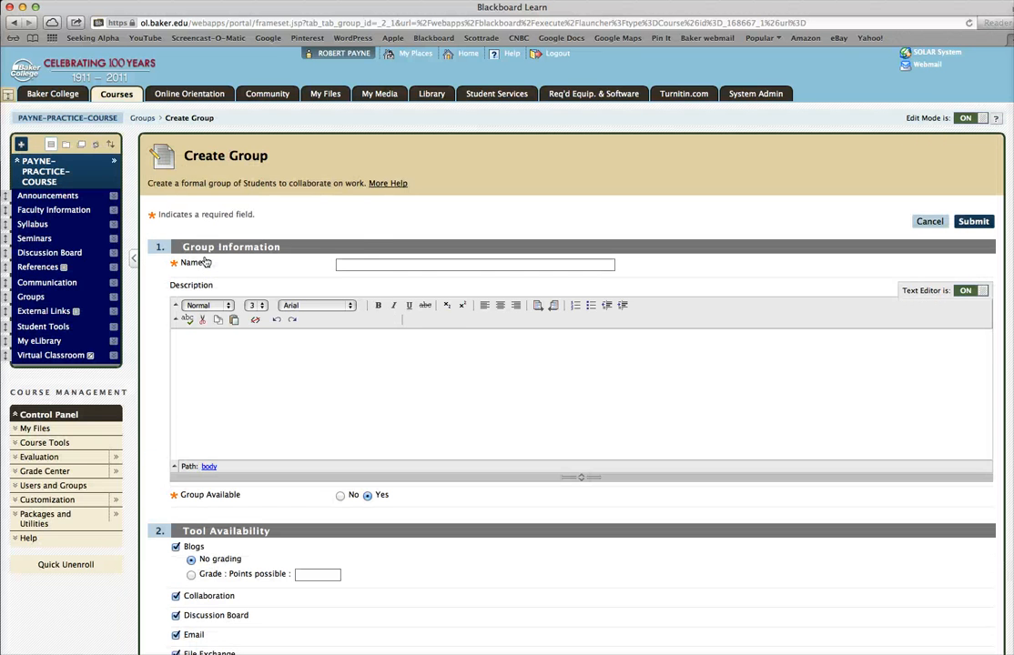
- Name the group Group A Wiki and paste the description about the wiki being used for group project collaboration
left_click(343, 265)
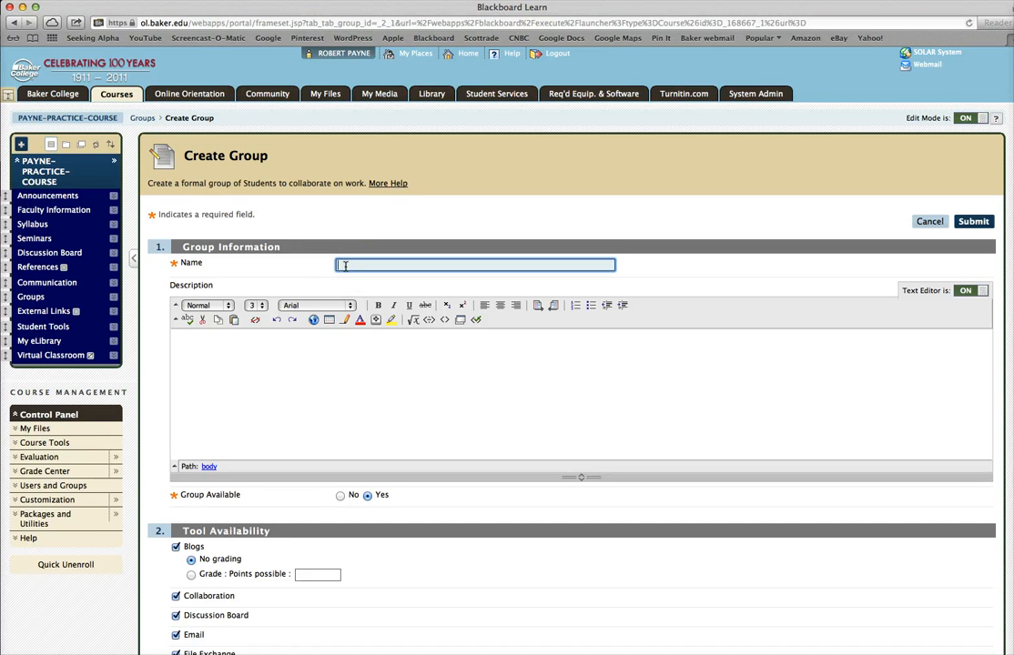
type("Group A Wiki")
left_click(179, 337)
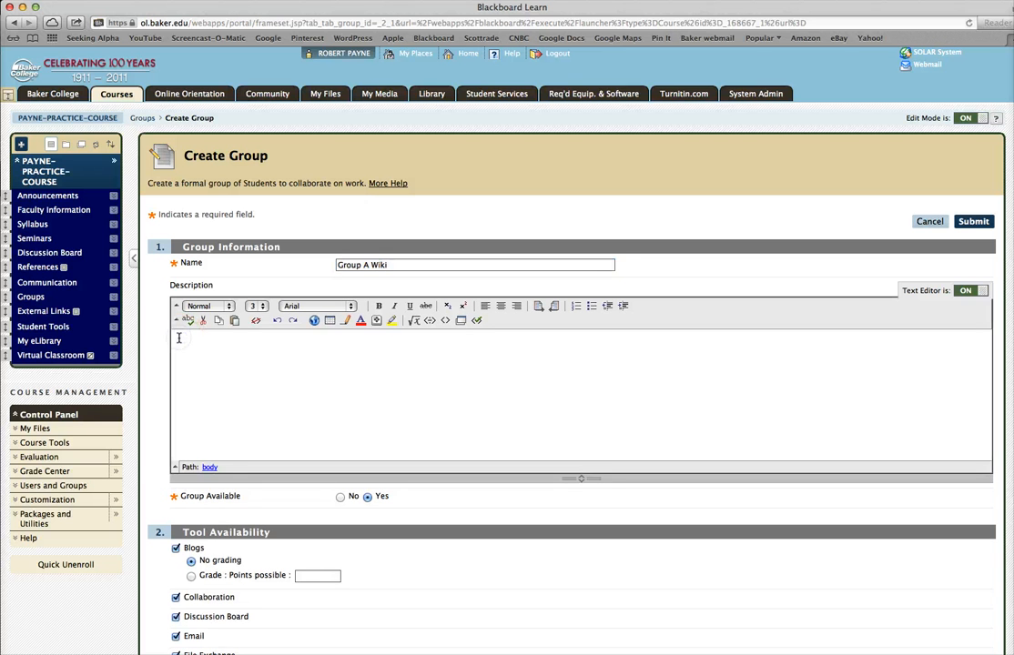
type("This wiki is an editable web page used for collaboration on the group project assignment.")
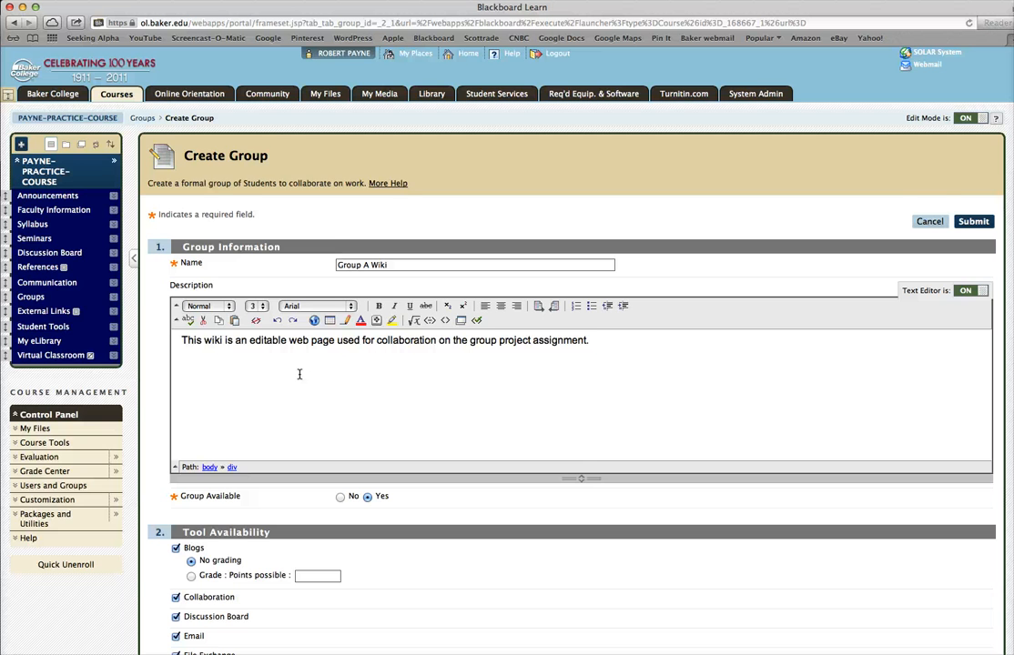
- Keep the group available and turn off every group tool except Wikis, from Blogs through Mobile Assessments
scroll(299, 374, "down", 2)
scroll(298, 374, "down", 5)
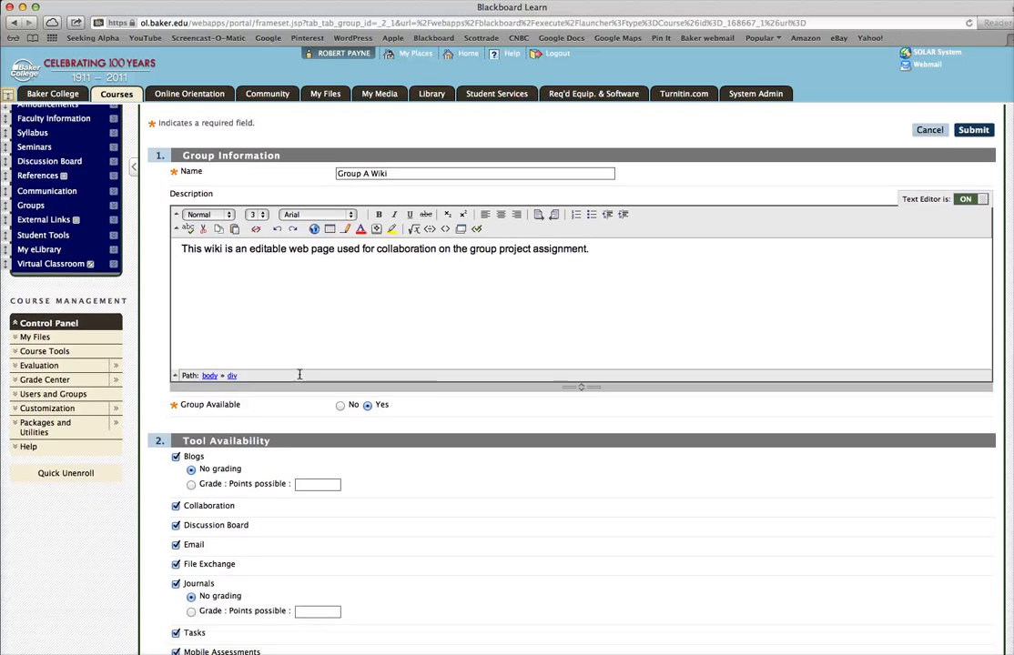
scroll(298, 374, "down", 3)
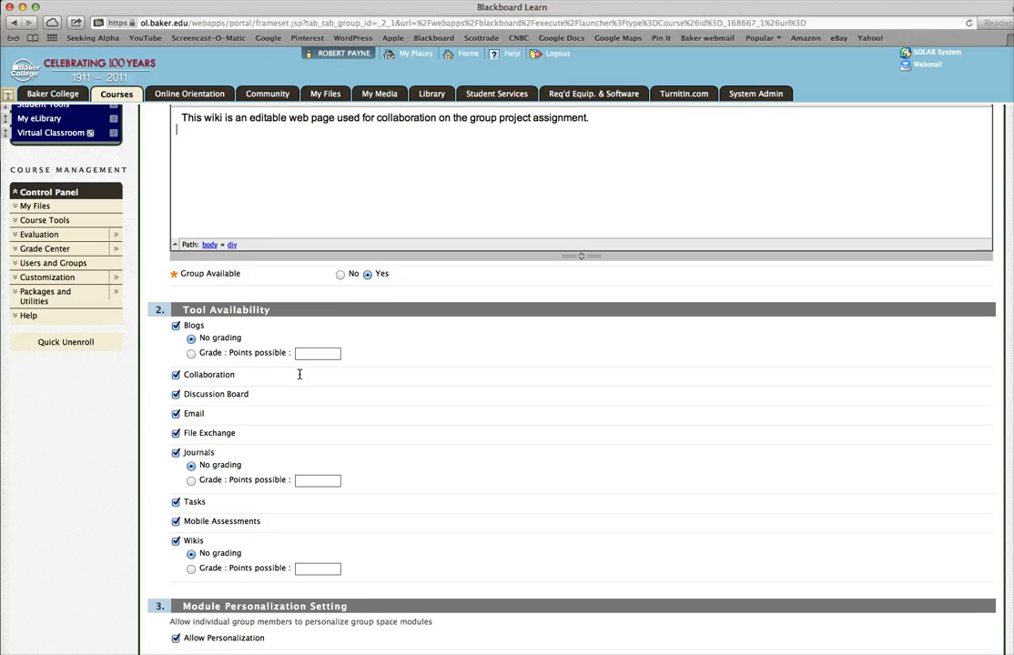
left_click(367, 293)
left_click(247, 374)
left_click(176, 325)
left_click(176, 375)
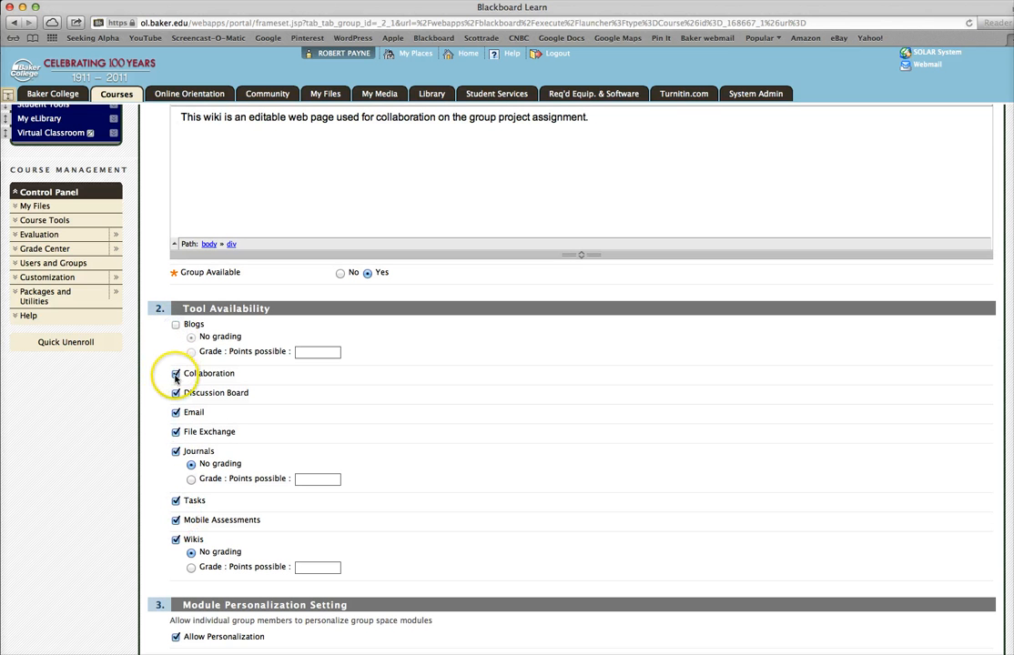
left_click(175, 393)
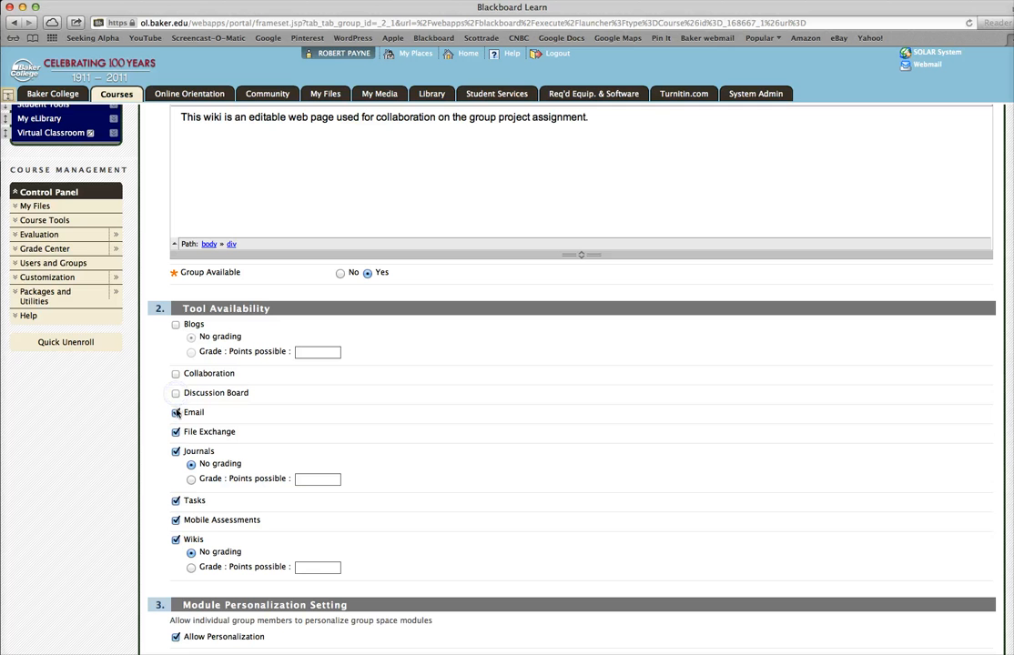
left_click(176, 413)
left_click(176, 433)
left_click(176, 451)
left_click(176, 500)
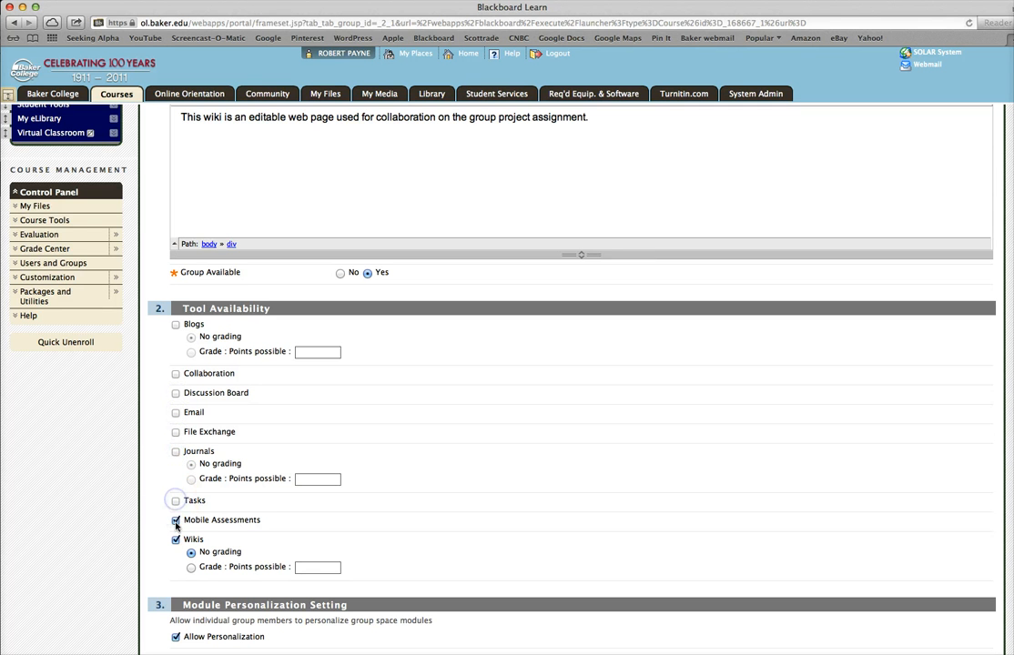
left_click(175, 520)
- Add the instructor and the first student in the list to the group's selected members
scroll(572, 378, "down", 3)
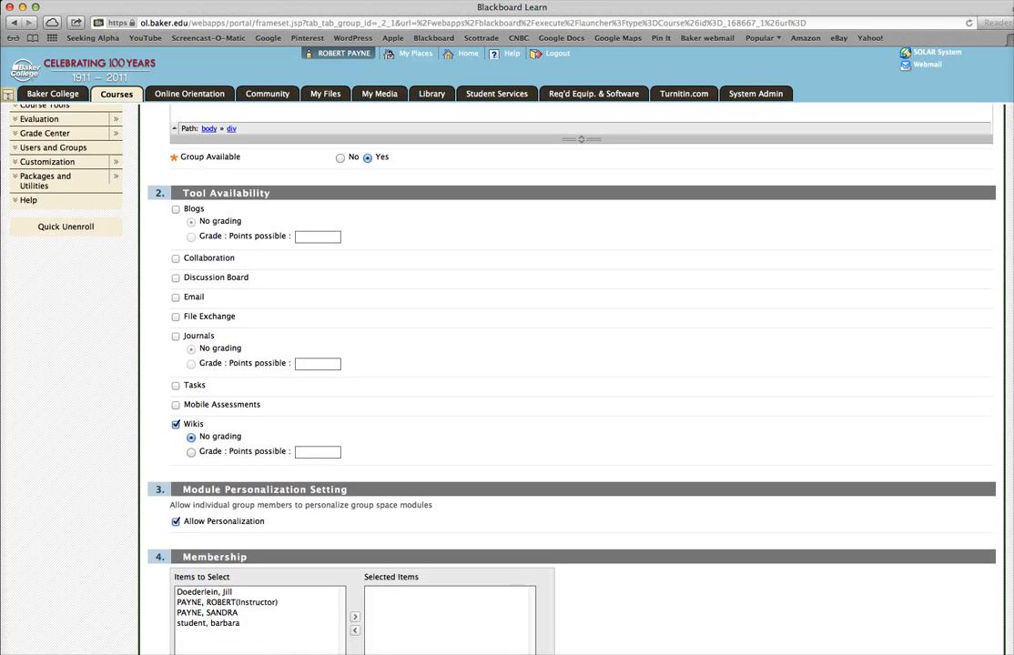
scroll(572, 378, "down", 2)
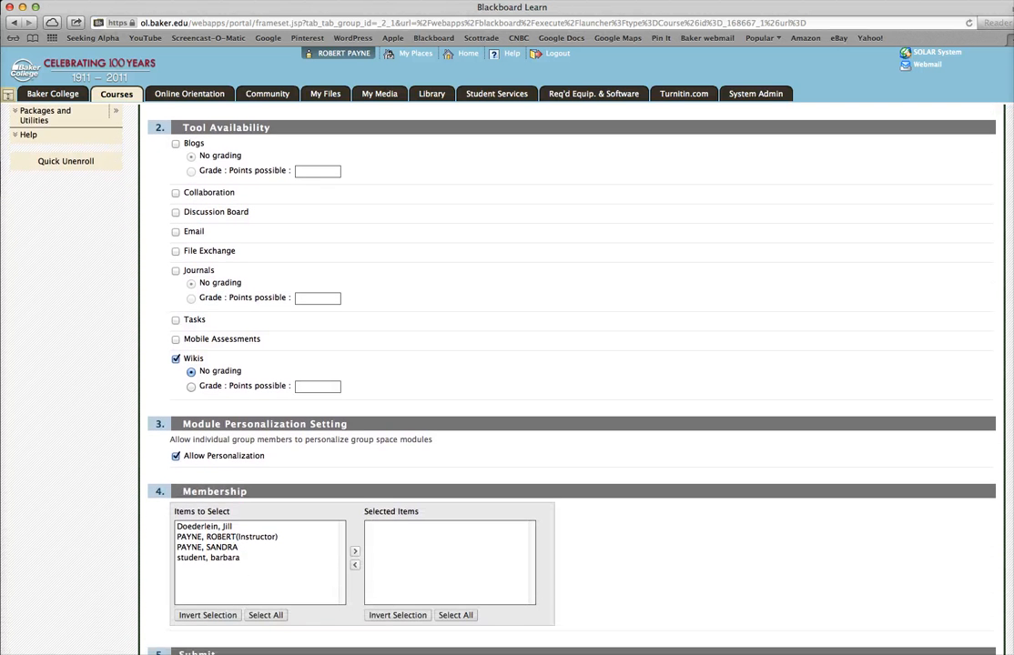
scroll(507, 378, "down", 2)
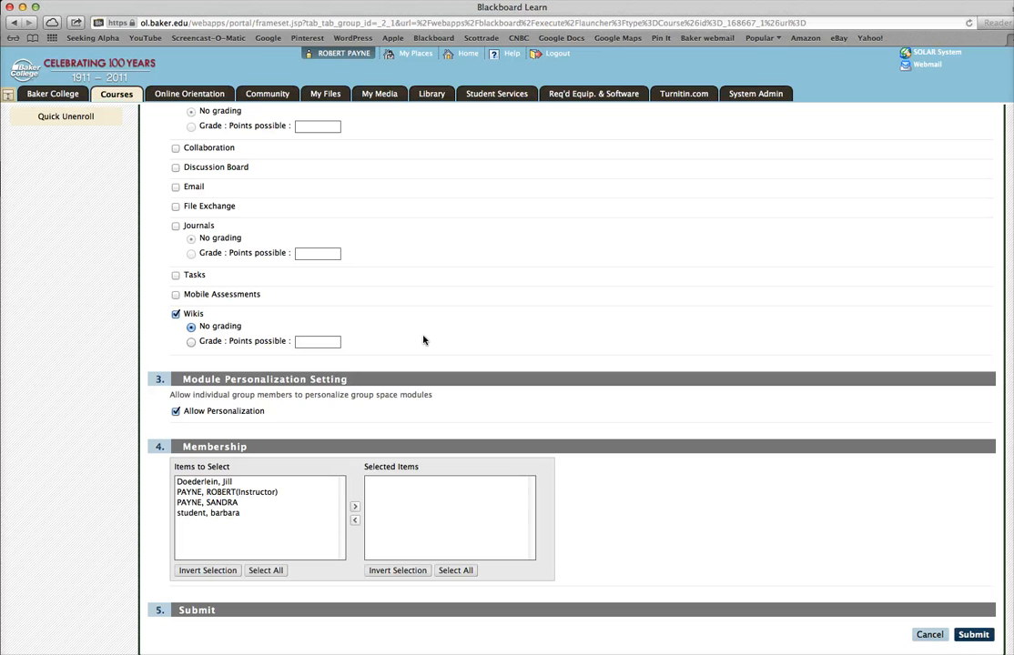
left_click(255, 493)
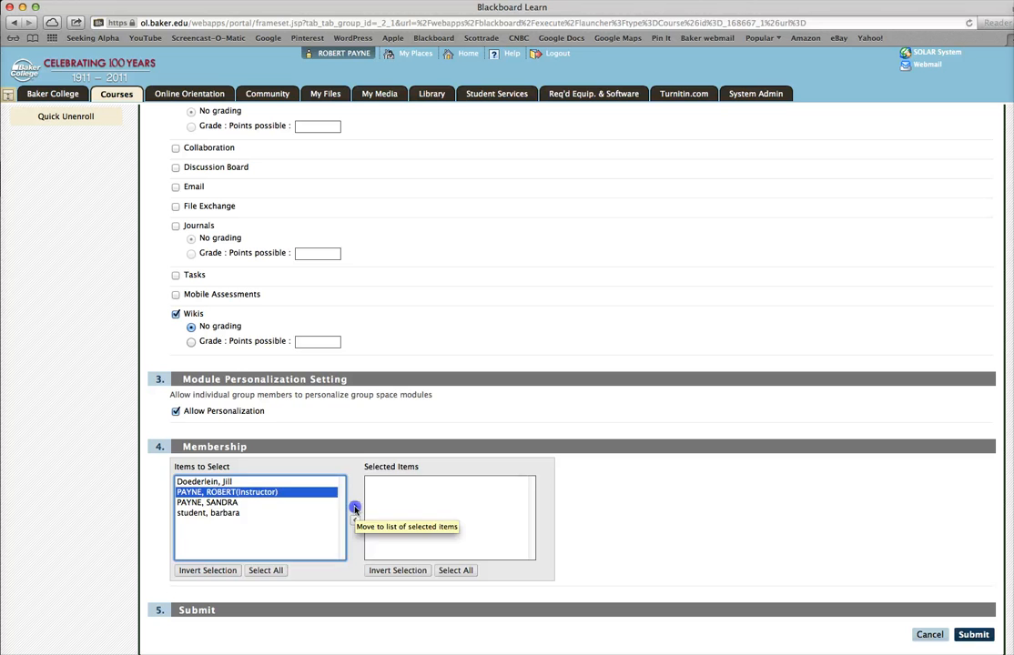
left_click(356, 509)
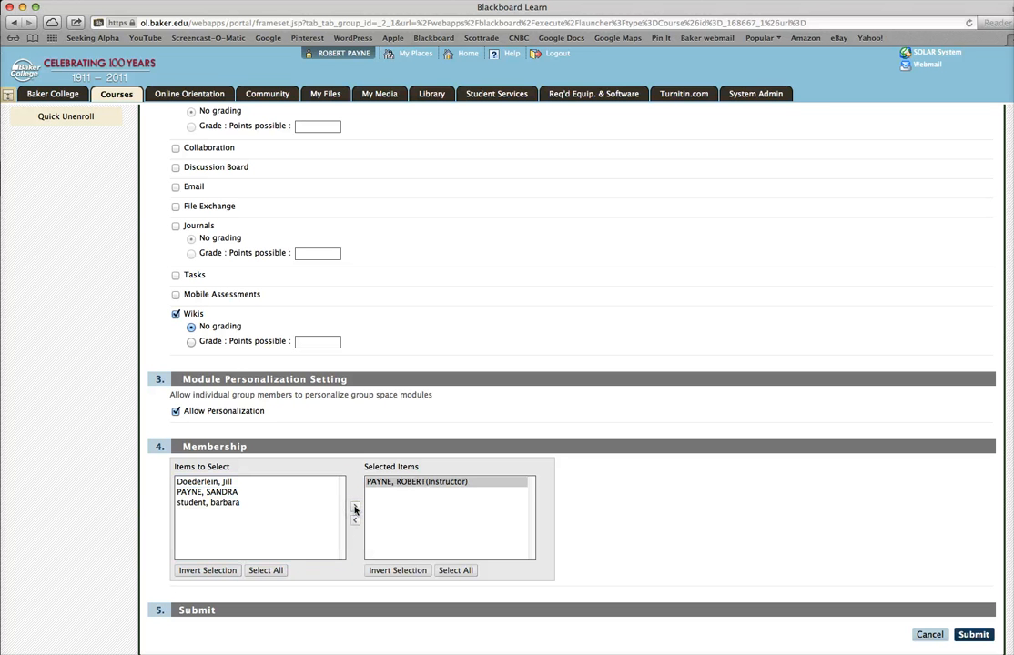
left_click(230, 482)
left_click(355, 507)
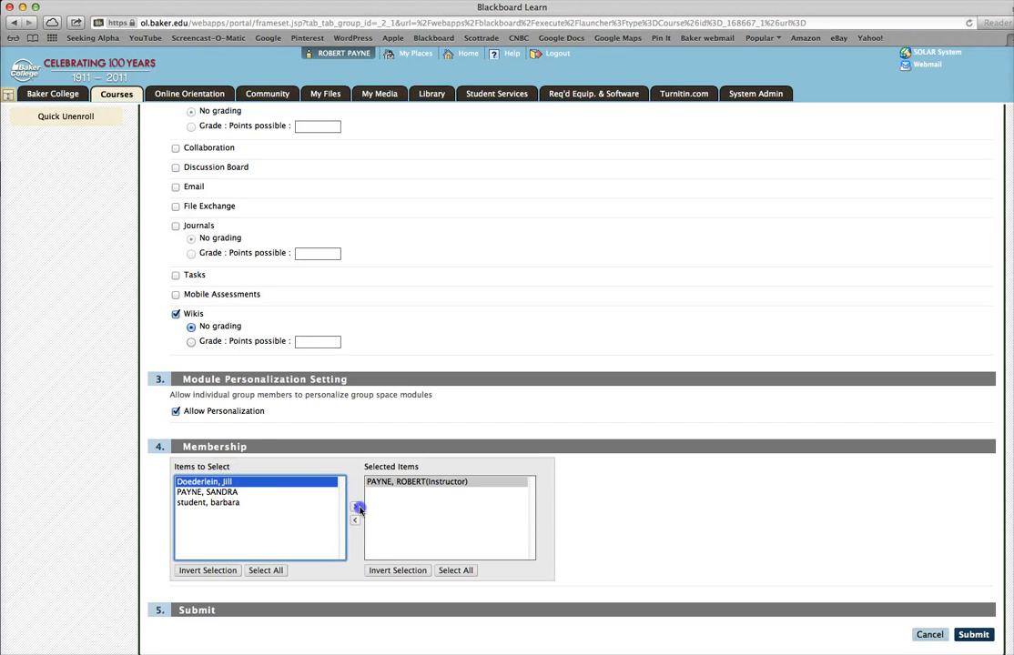
left_click(223, 492)
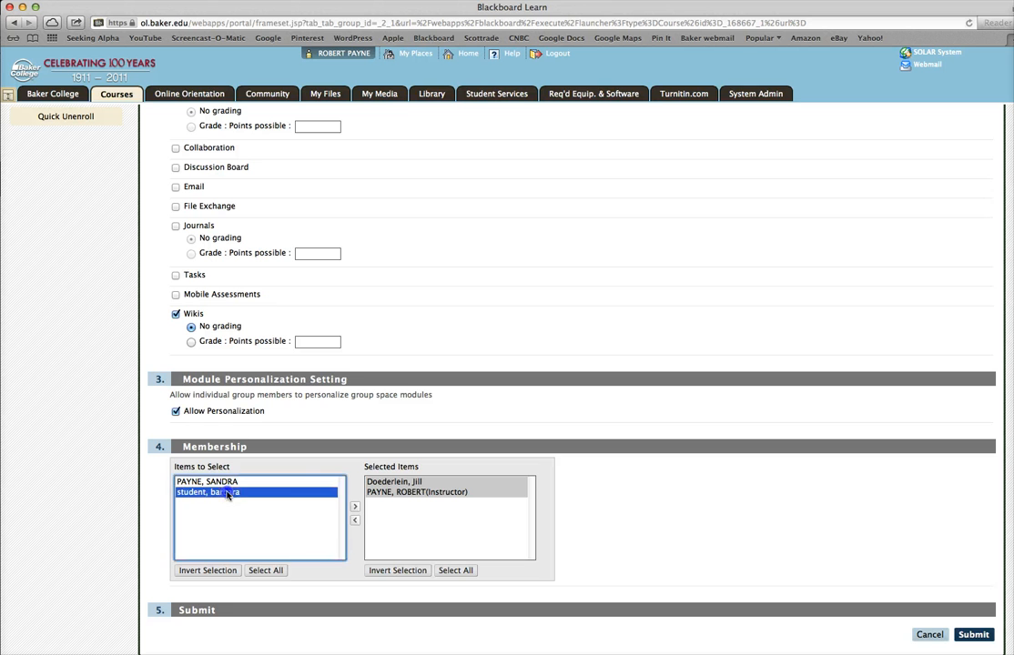
left_click(355, 507)
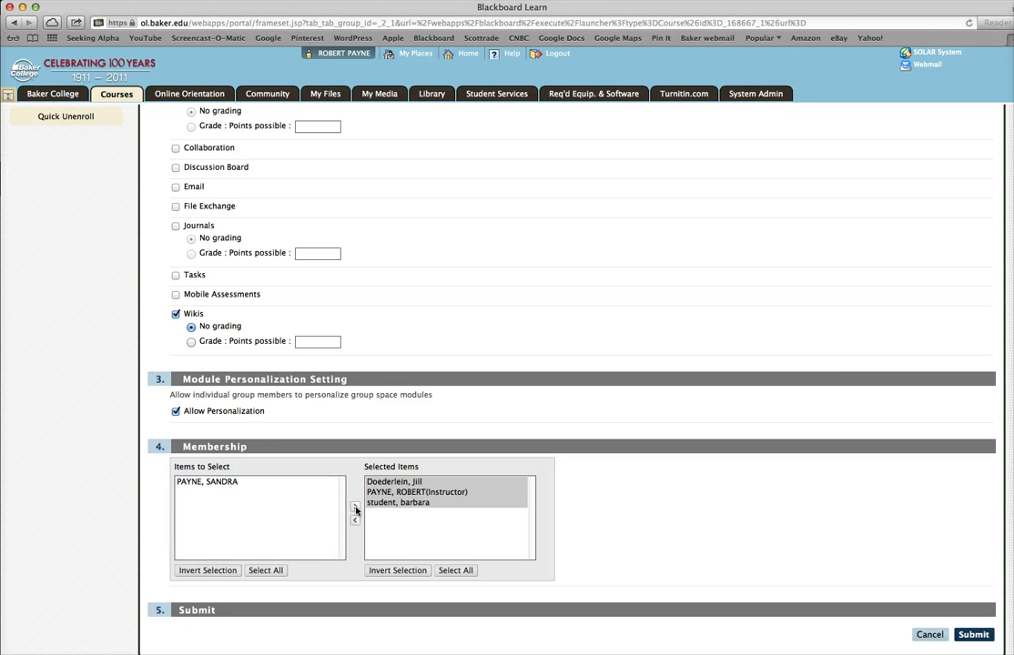
left_click(409, 503)
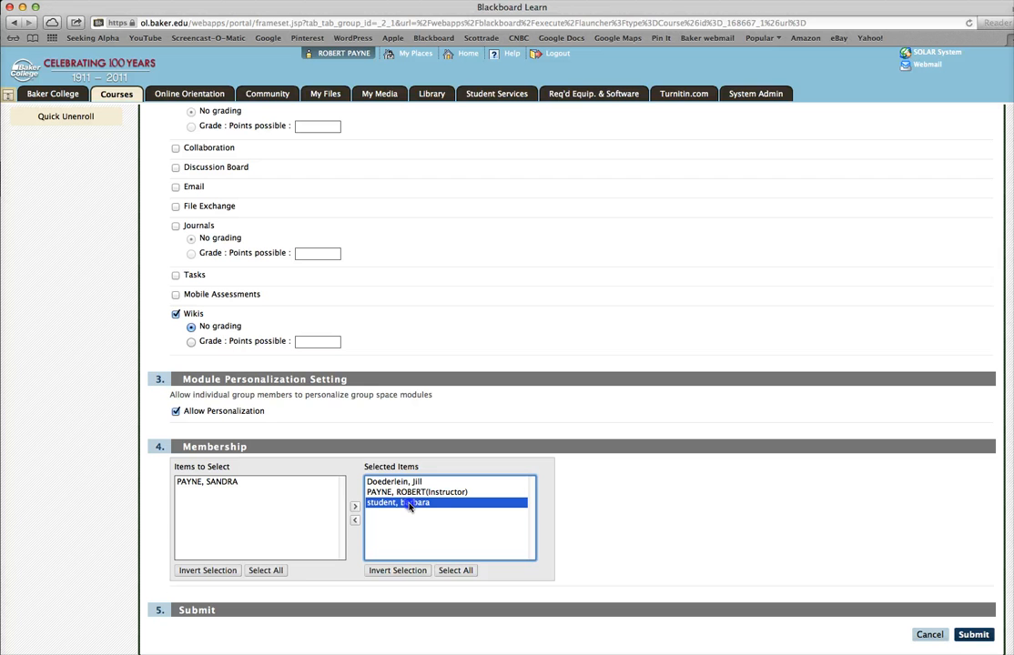
left_click(355, 520)
- Move the remaining student who shares the instructor's surname into the group's selected members
left_click(276, 483)
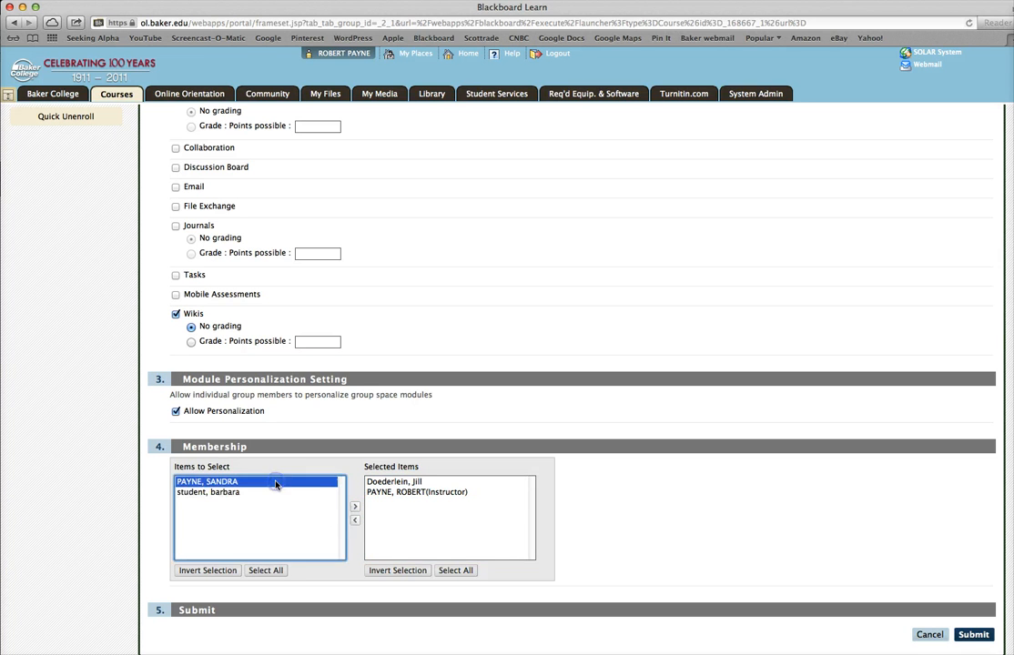
left_click(355, 507)
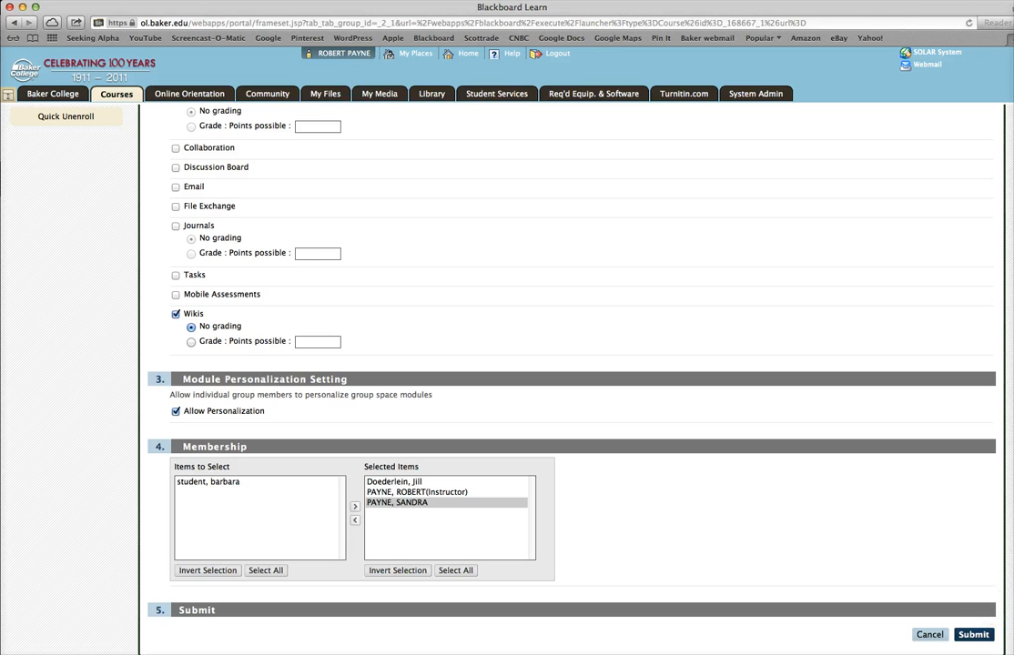
- Submit the new group
left_click(976, 636)
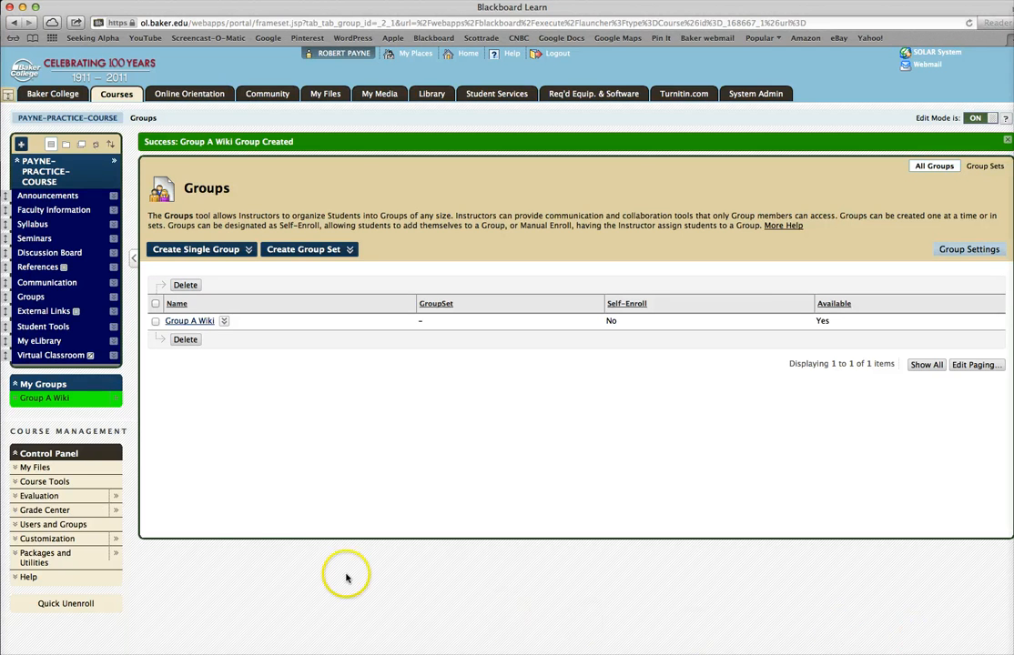
- Start a second manually enrolled single group and name it Group B – Wiki
left_click(234, 251)
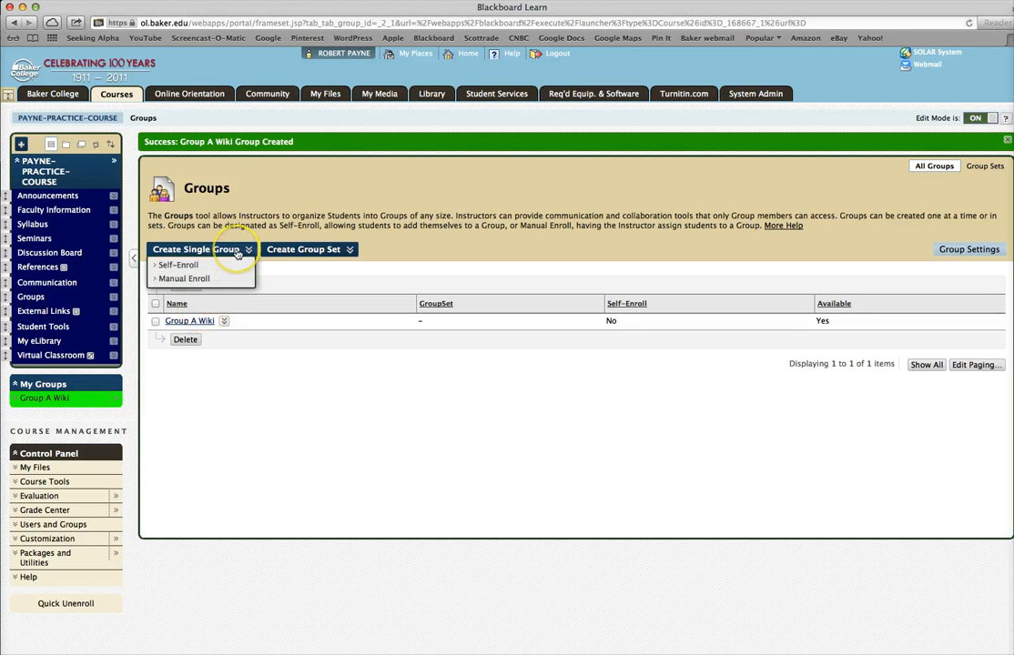
left_click(208, 279)
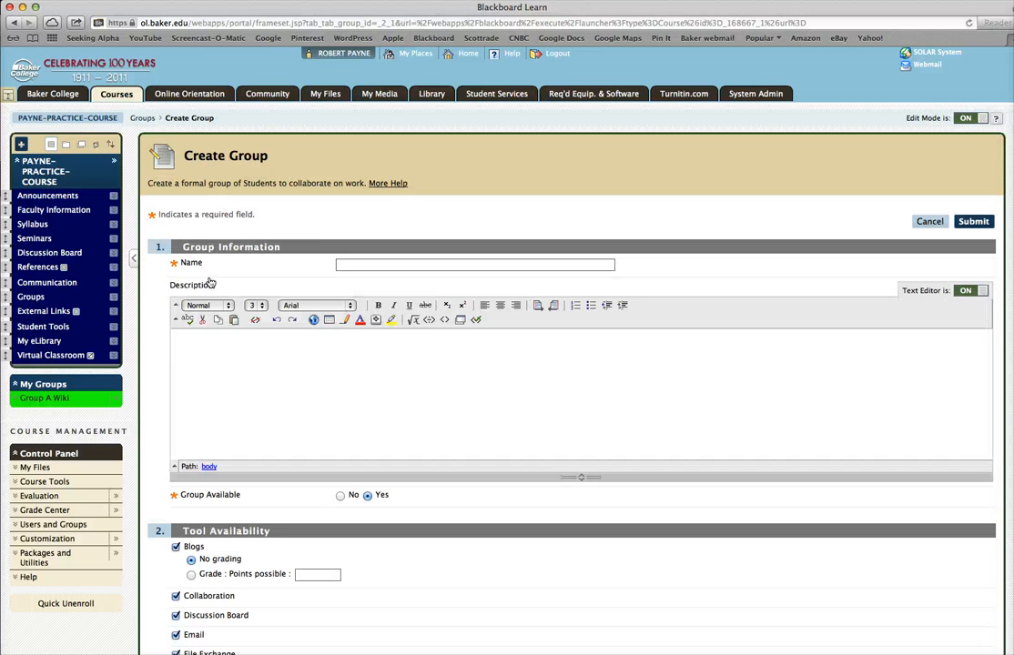
left_click(357, 263)
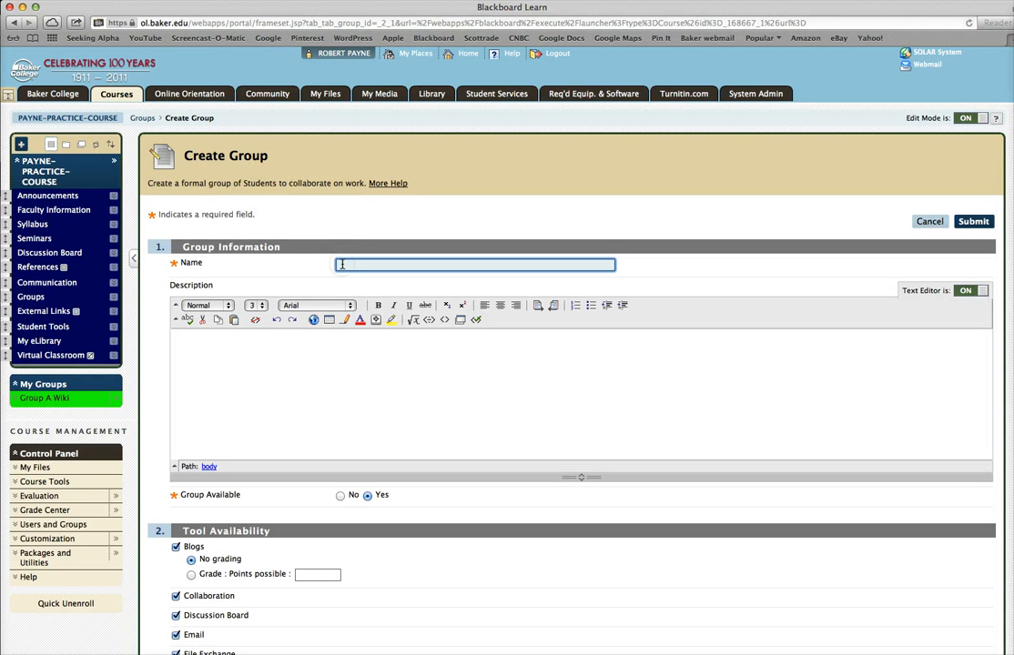
type("Group B - Wiki")
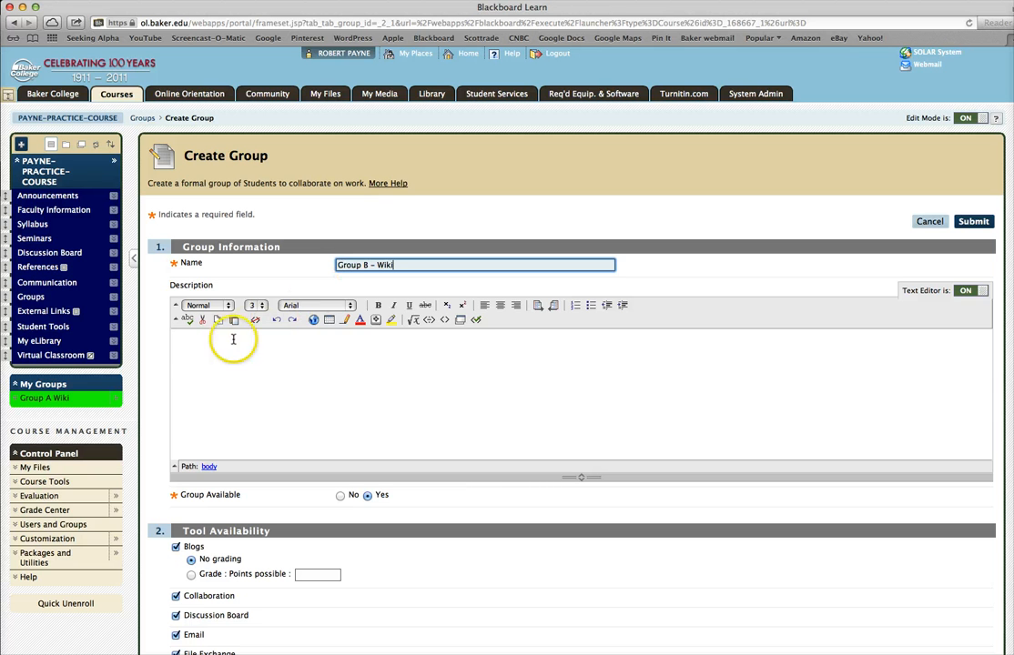
- Paste the same wiki collaboration description into the group's description
left_click(180, 341)
right_click(180, 341)
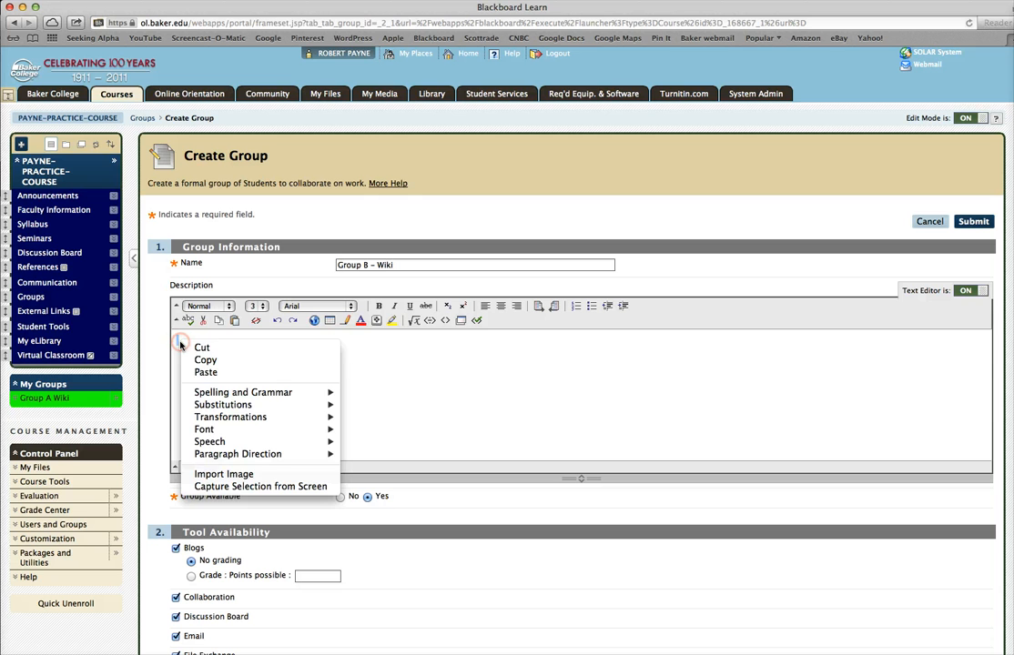
left_click(201, 373)
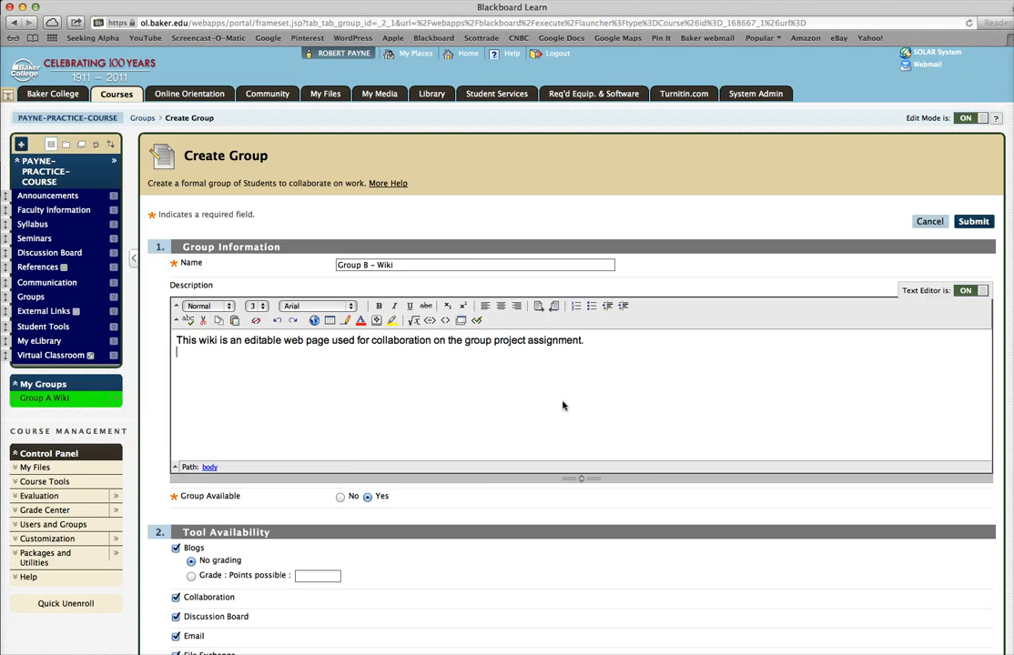
- Turn off every group tool except Wikis for Group B – Wiki
scroll(563, 406, "down", 4)
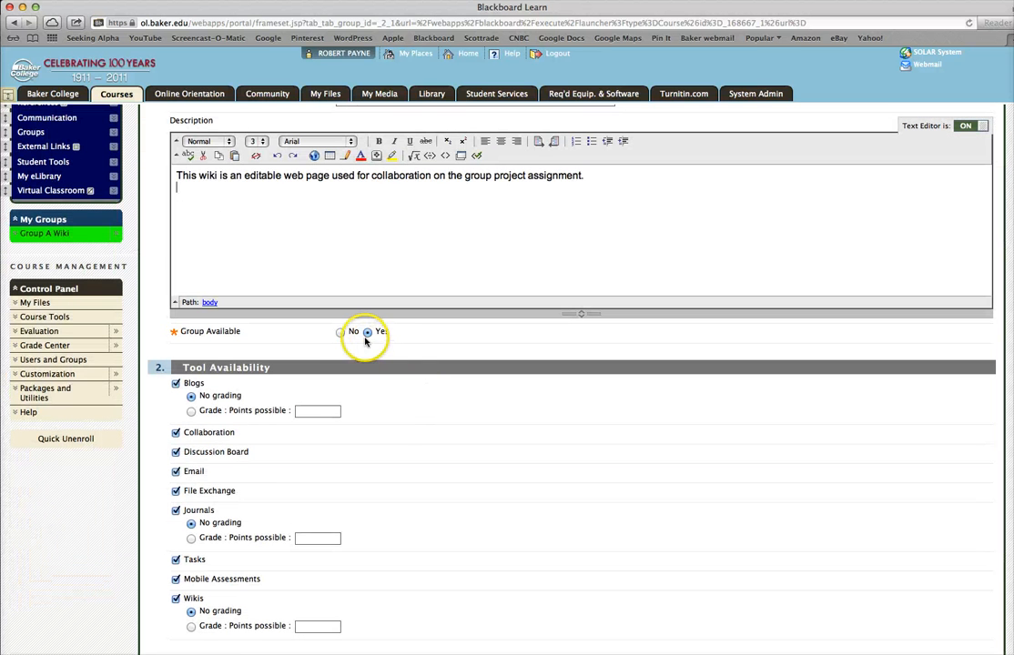
scroll(424, 463, "down", 2)
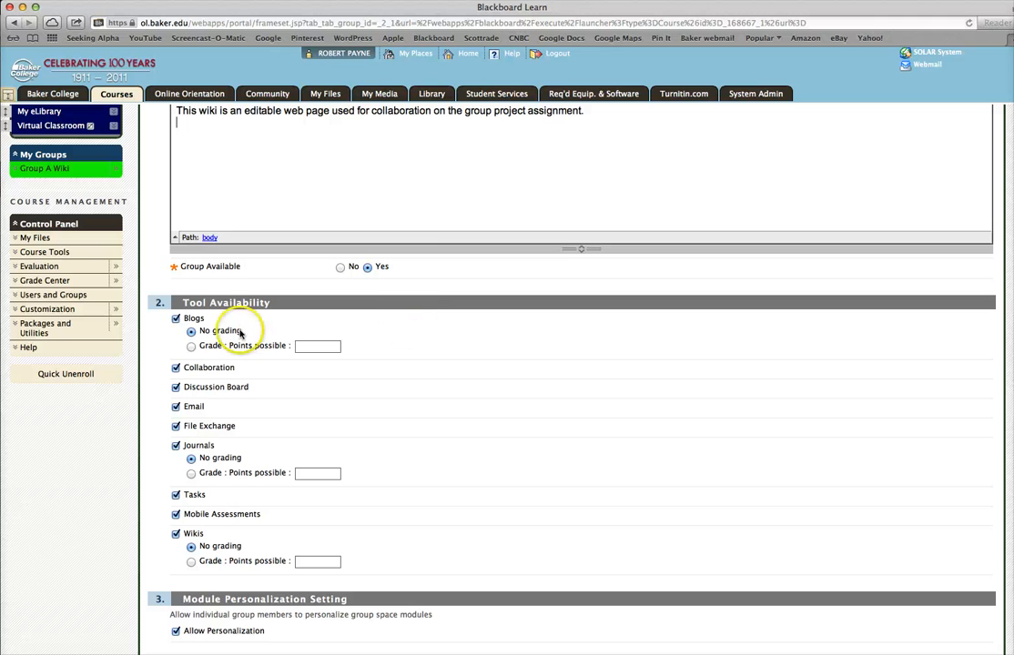
left_click(175, 319)
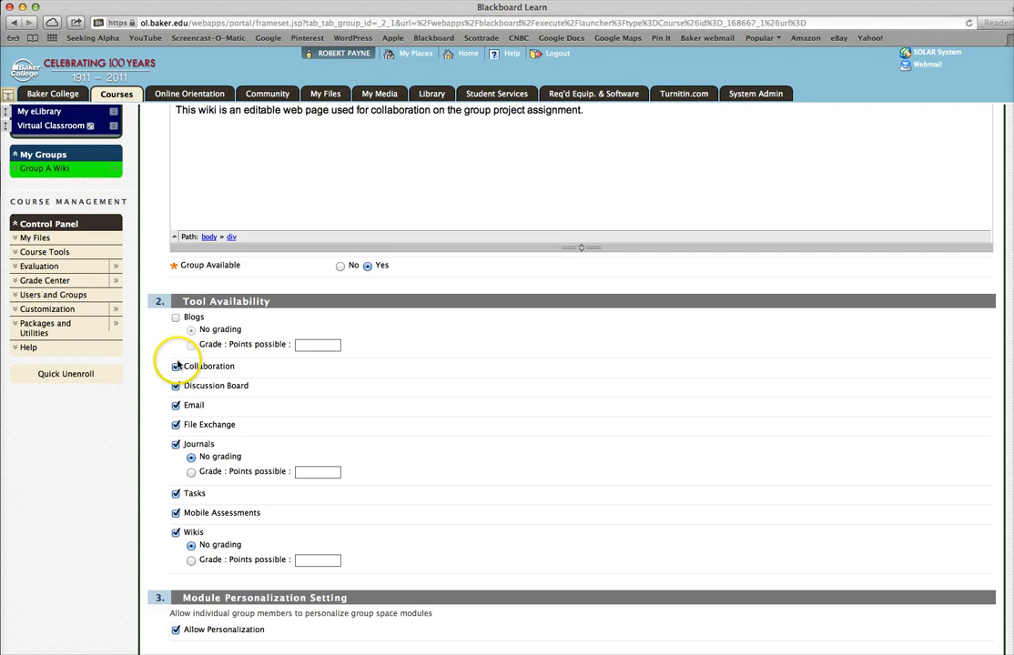
left_click(175, 366)
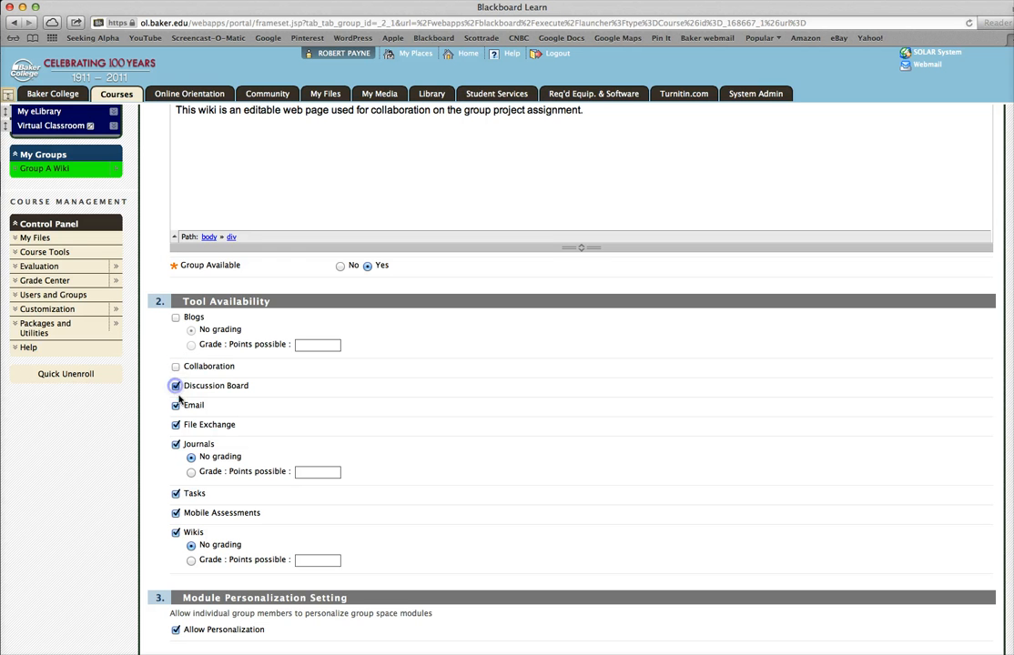
left_click(175, 386)
left_click(176, 405)
left_click(176, 425)
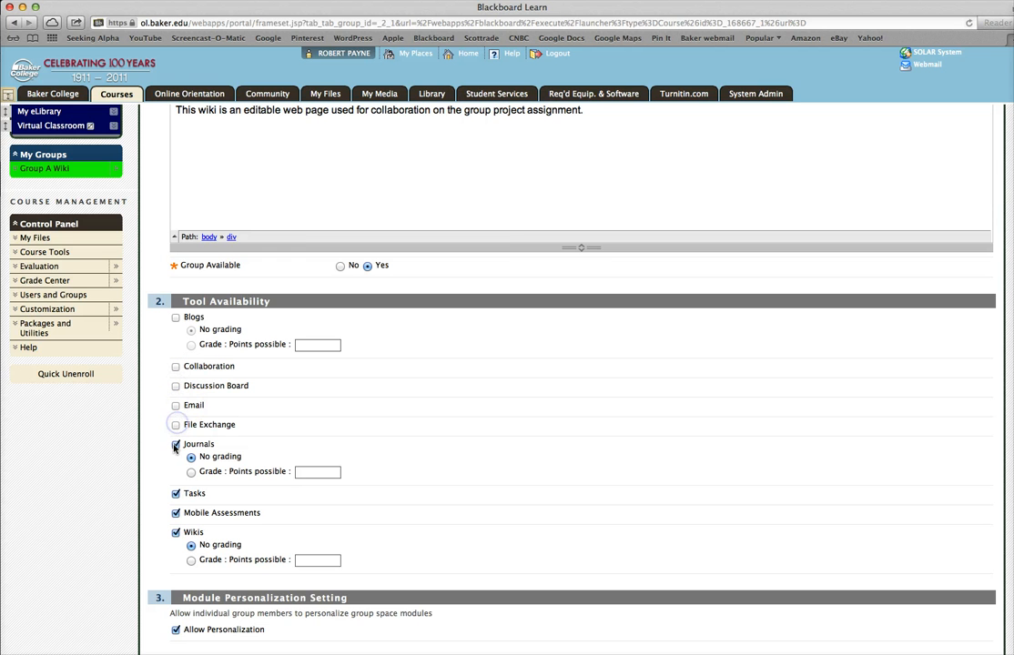
left_click(176, 444)
left_click(176, 493)
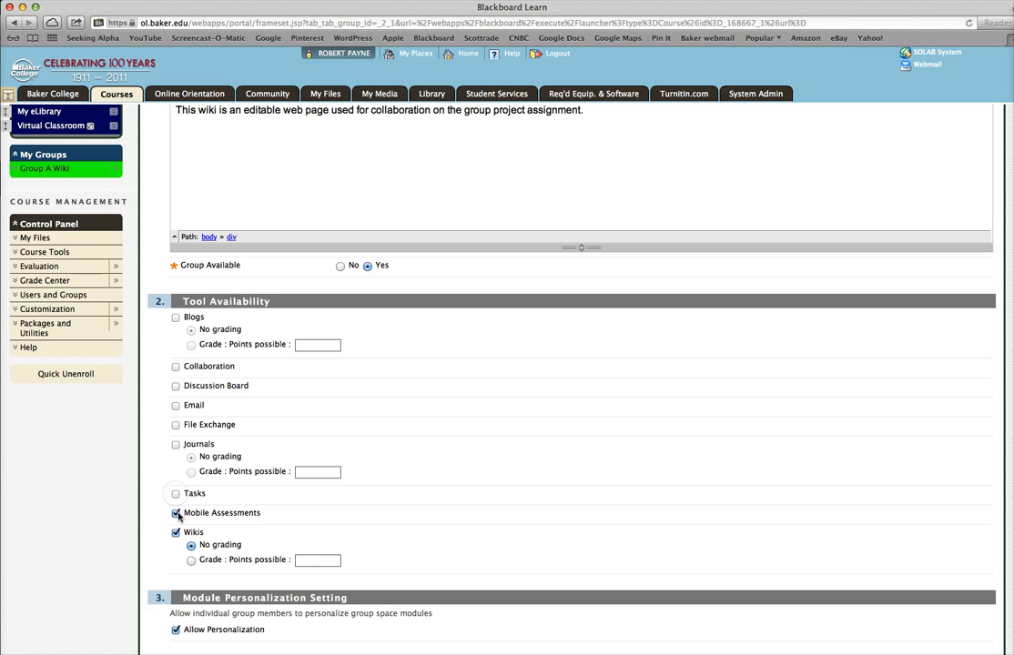
left_click(176, 512)
- Add the instructor and the two students who are not in Group A as members, then submit the group
scroll(999, 615, "down", 5)
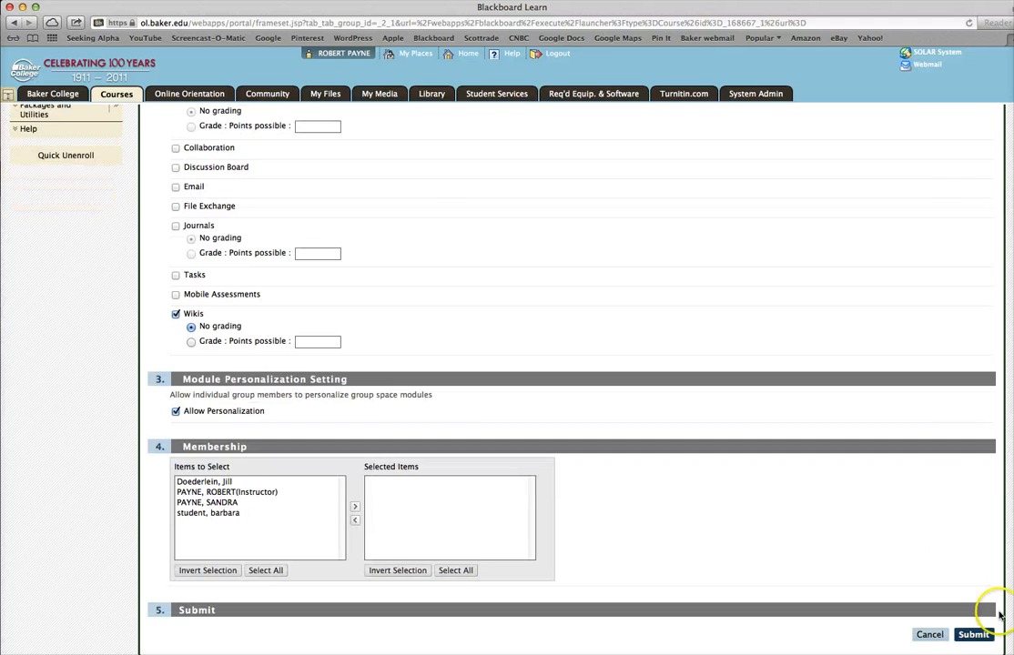
left_click(226, 492)
left_click(355, 508)
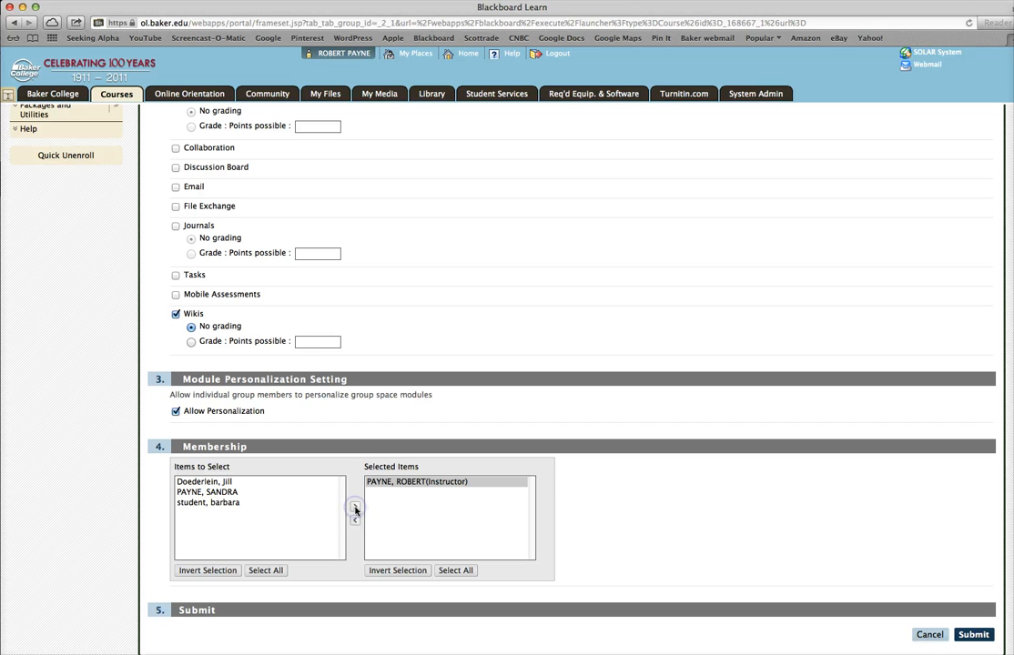
left_click(211, 493)
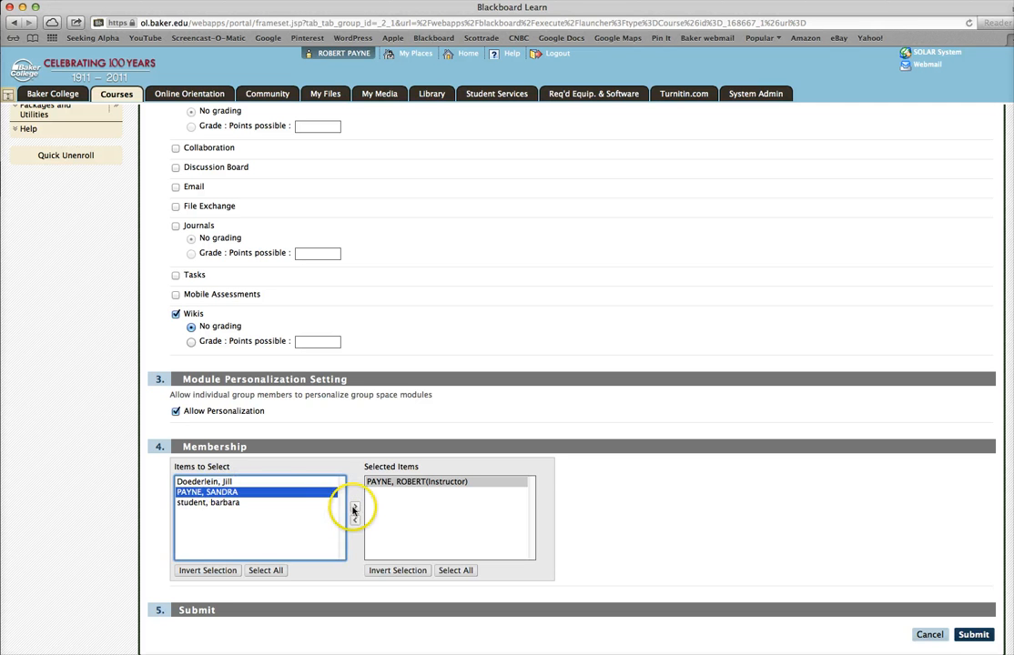
left_click(355, 507)
left_click(229, 493)
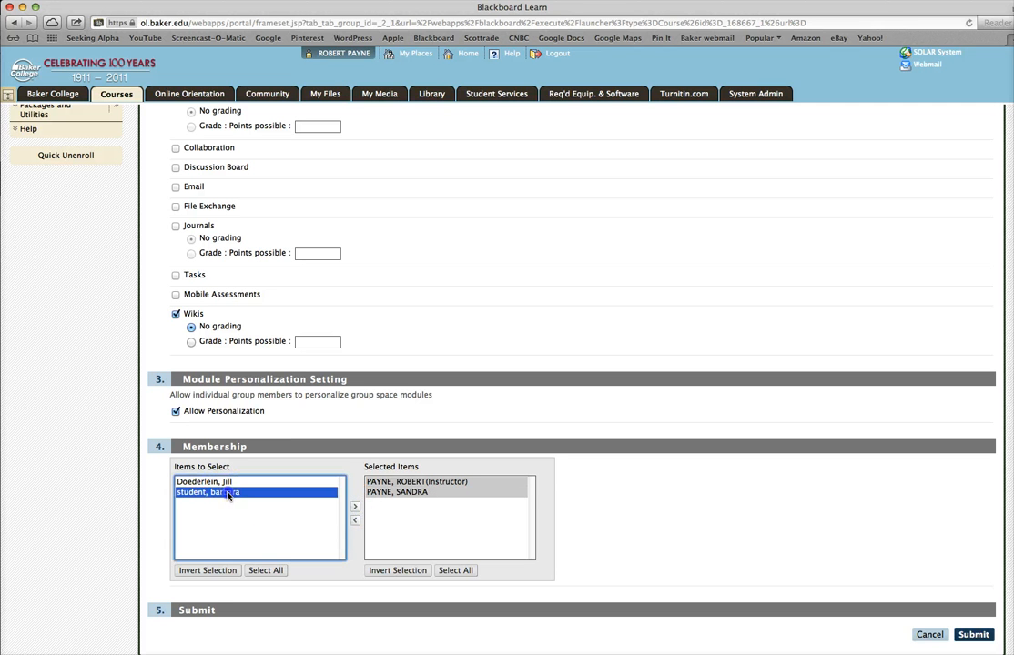
left_click(355, 507)
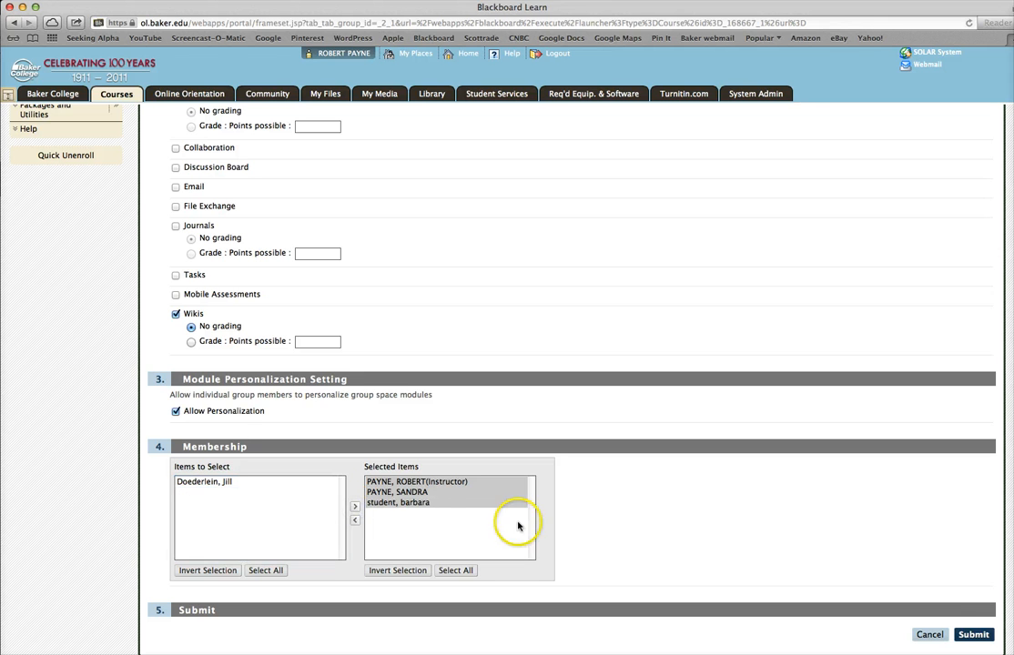
left_click(972, 637)
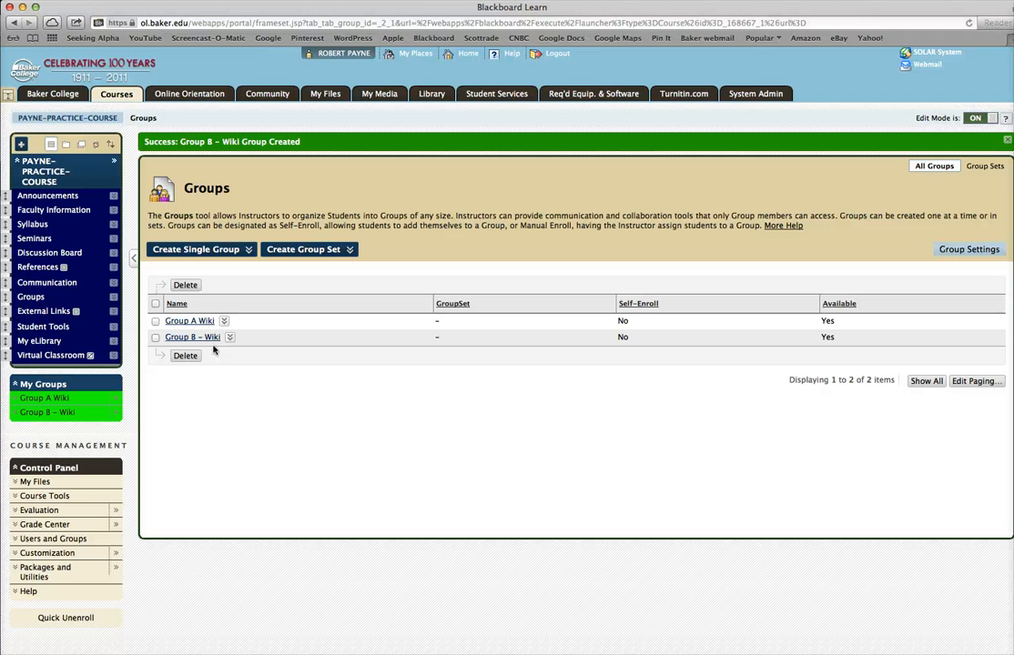
- Start a third manually enrolled group named Group C – Wiki and paste the same wiki collaboration description
left_click(219, 250)
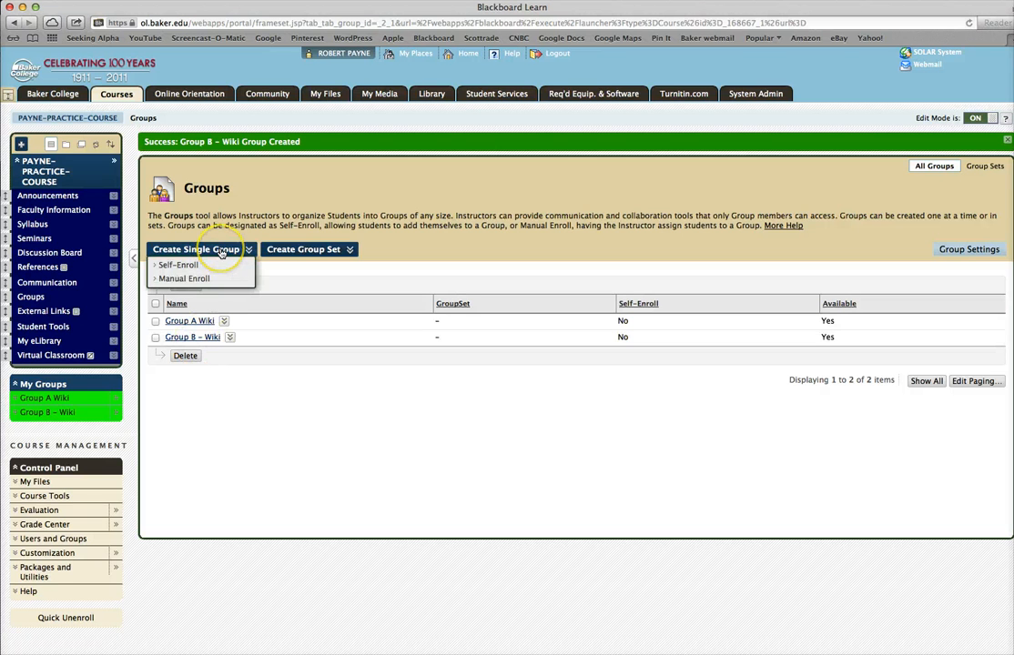
left_click(184, 278)
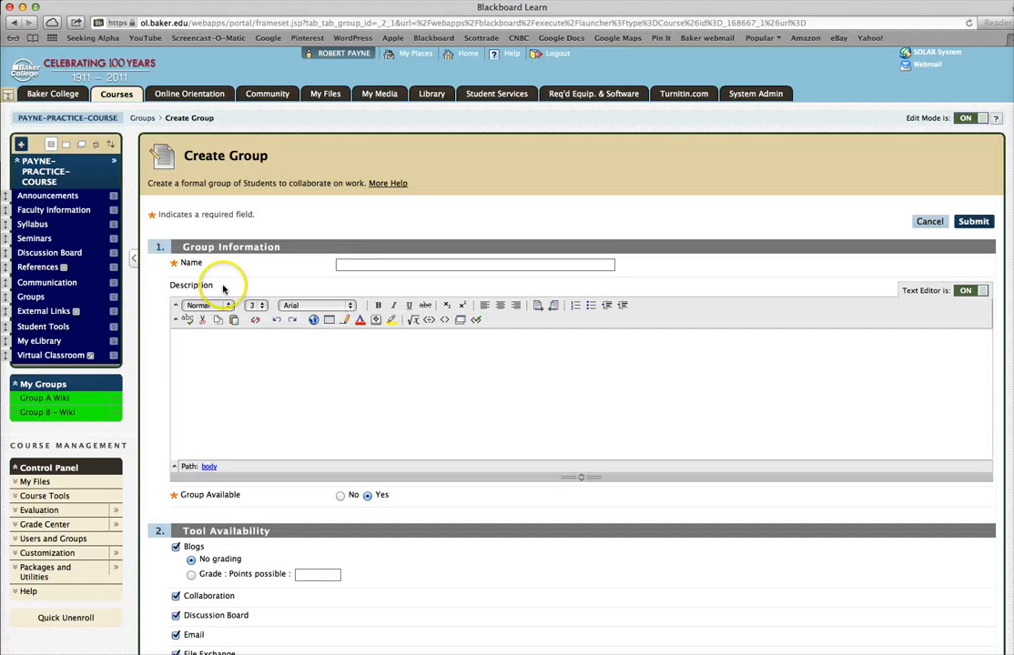
left_click(348, 264)
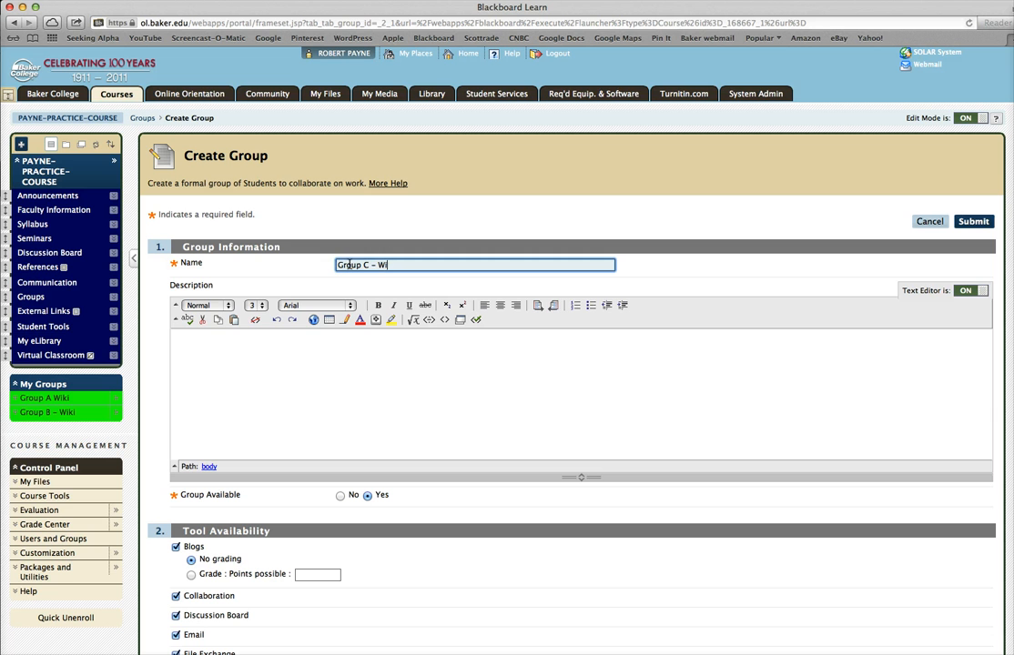
left_click(192, 342)
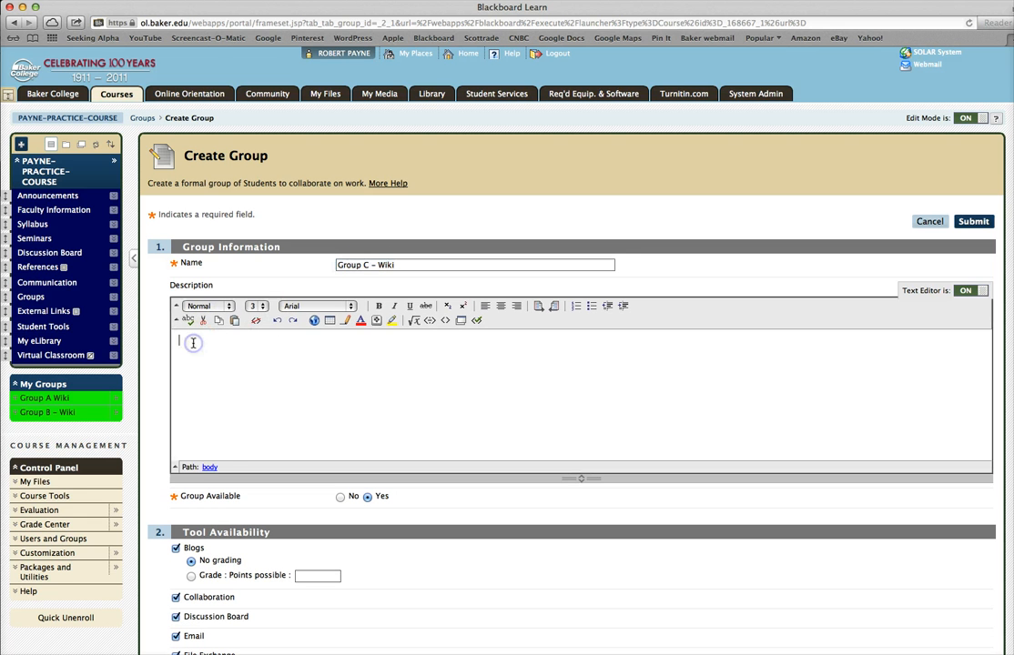
type("This wiki is an editable web page used for collaboration on the group project assignment.")
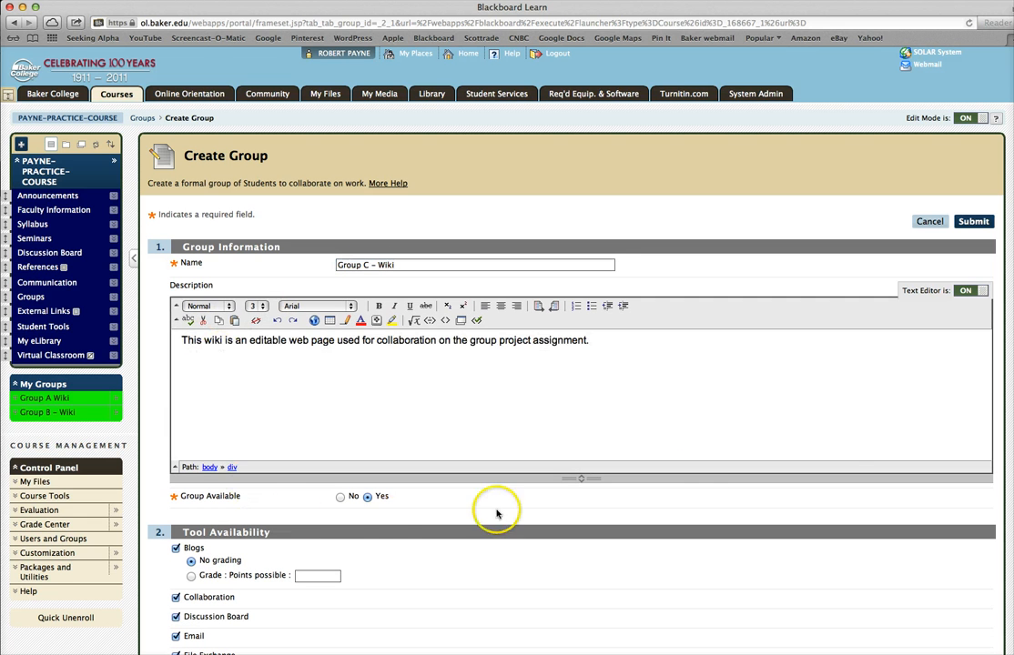
- Turn off every group tool except Wikis for Group C – Wiki
scroll(571, 383, "down", 6)
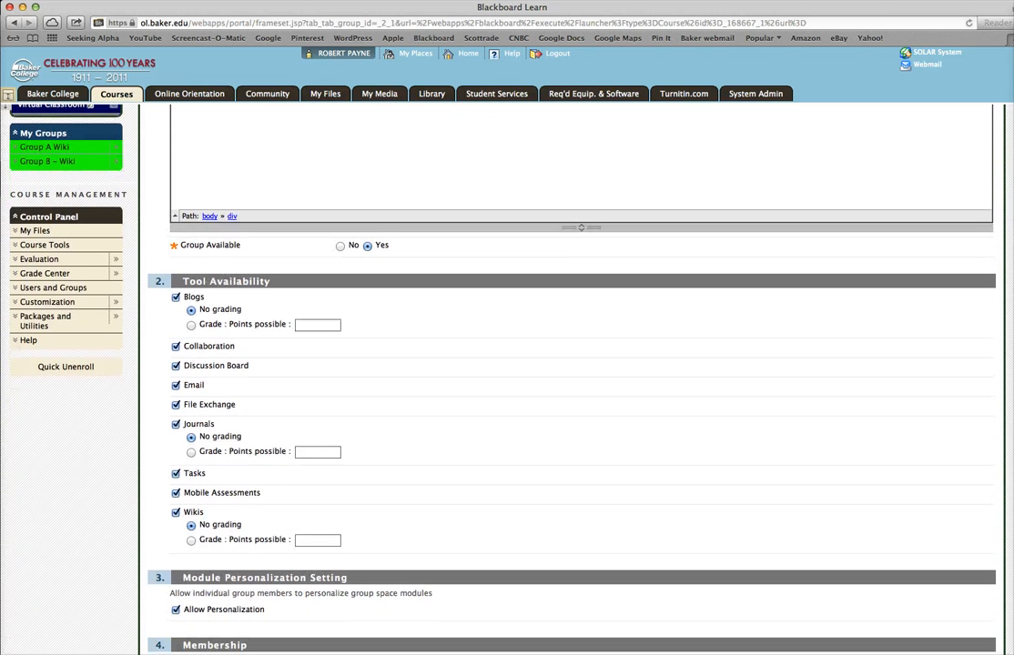
scroll(591, 346, "down", 1)
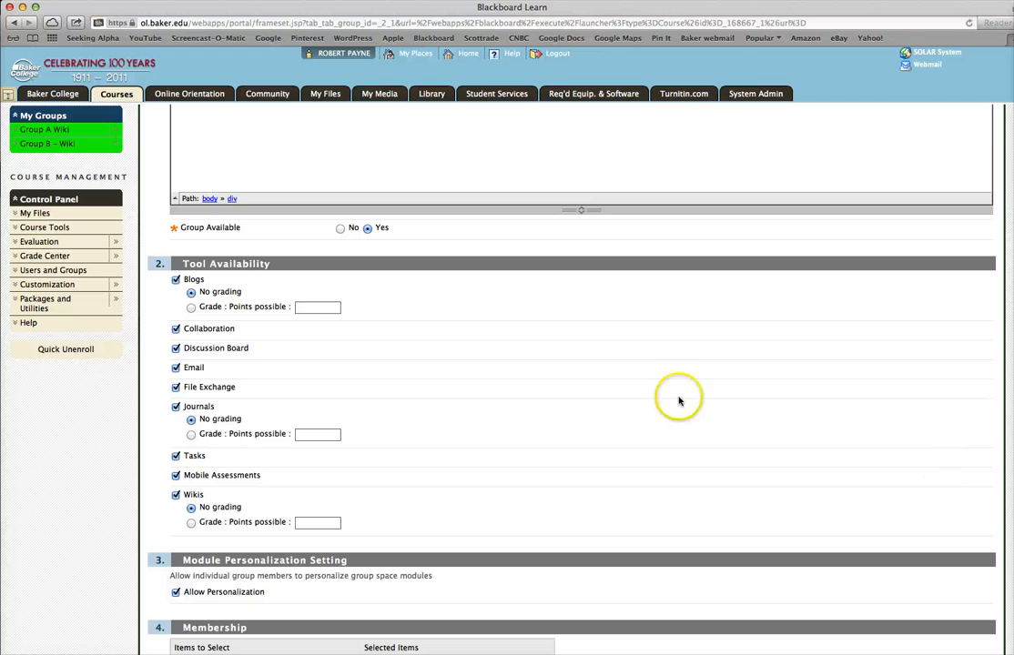
left_click(176, 279)
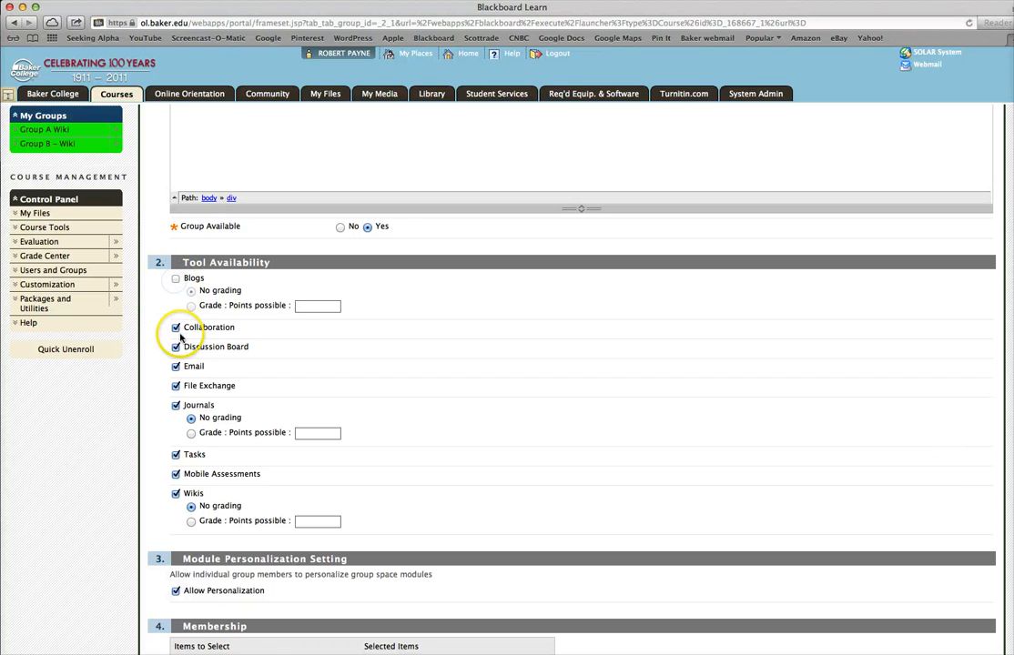
left_click(176, 329)
left_click(176, 347)
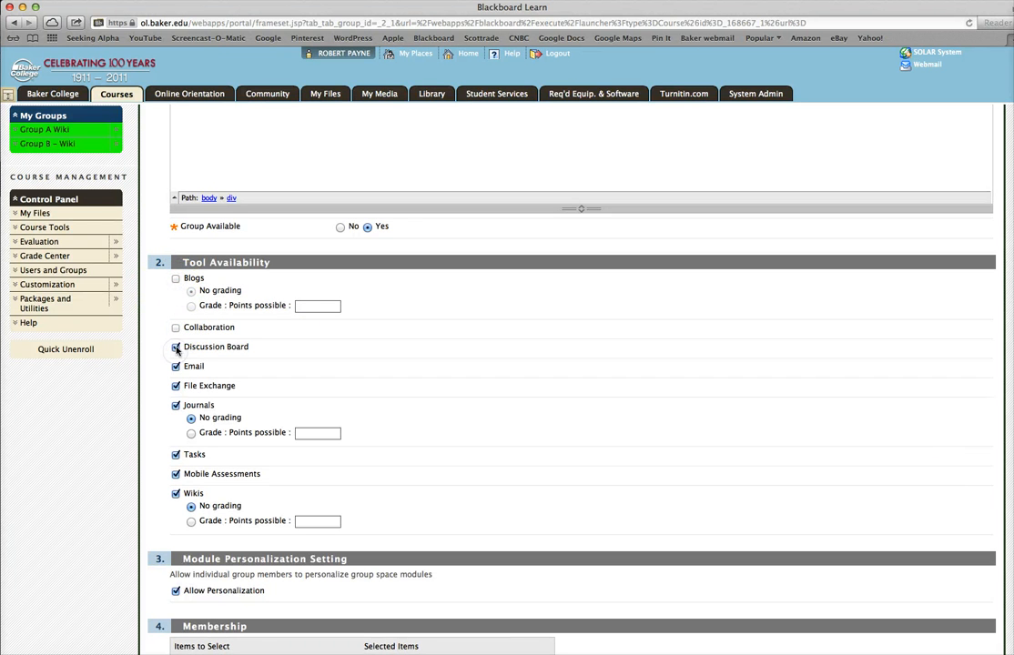
left_click(176, 367)
left_click(177, 387)
left_click(176, 406)
left_click(176, 455)
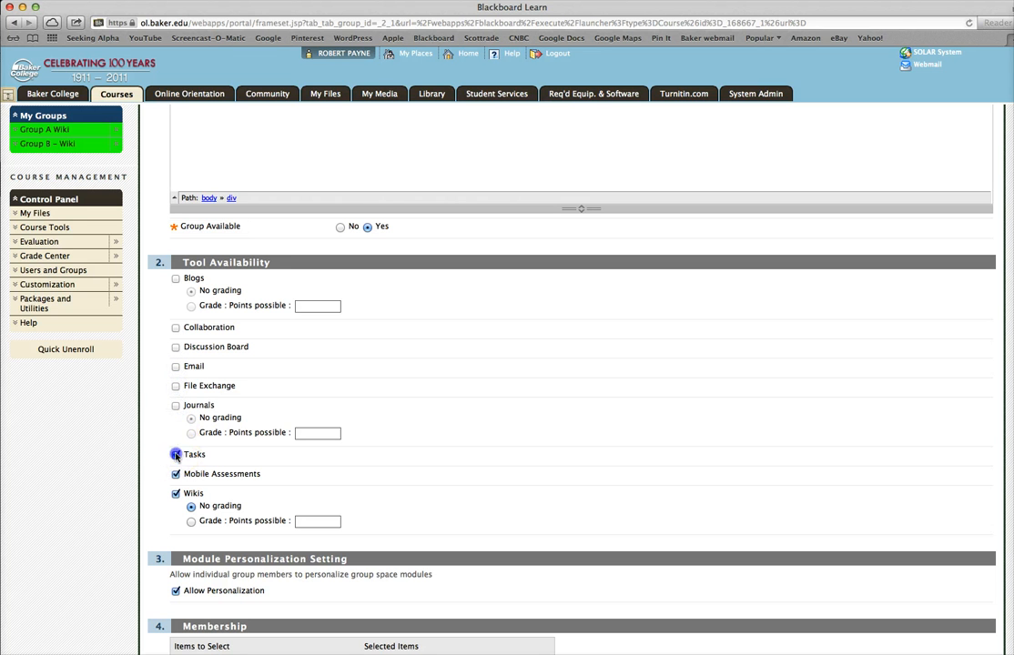
left_click(177, 474)
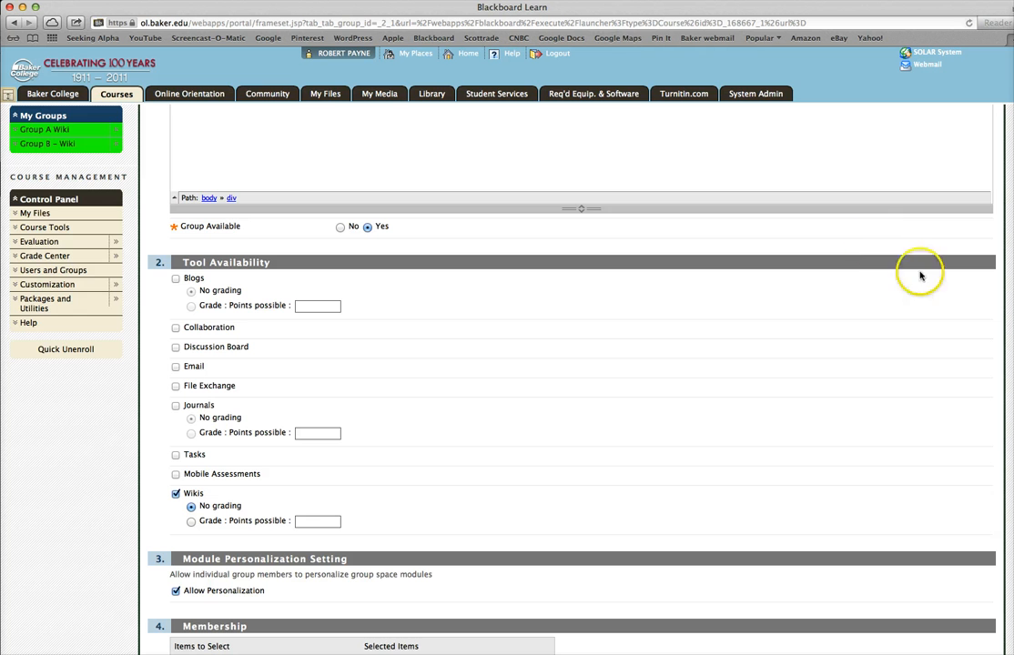
- Add the instructor, the first listed student and the last listed student as members, then submit the group
scroll(572, 382, "down", 5)
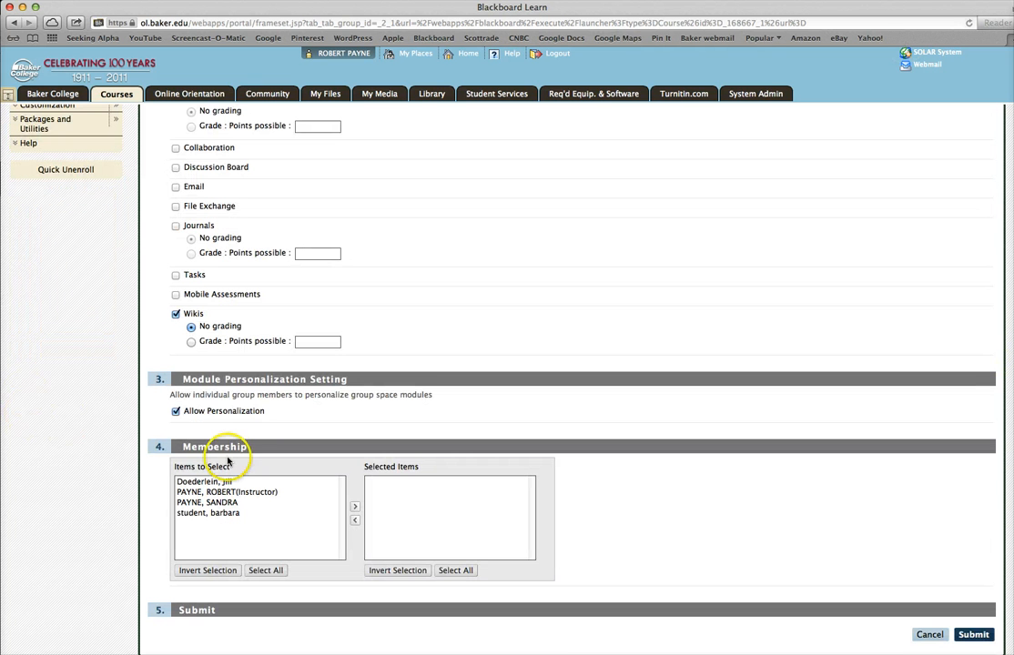
left_click(225, 492)
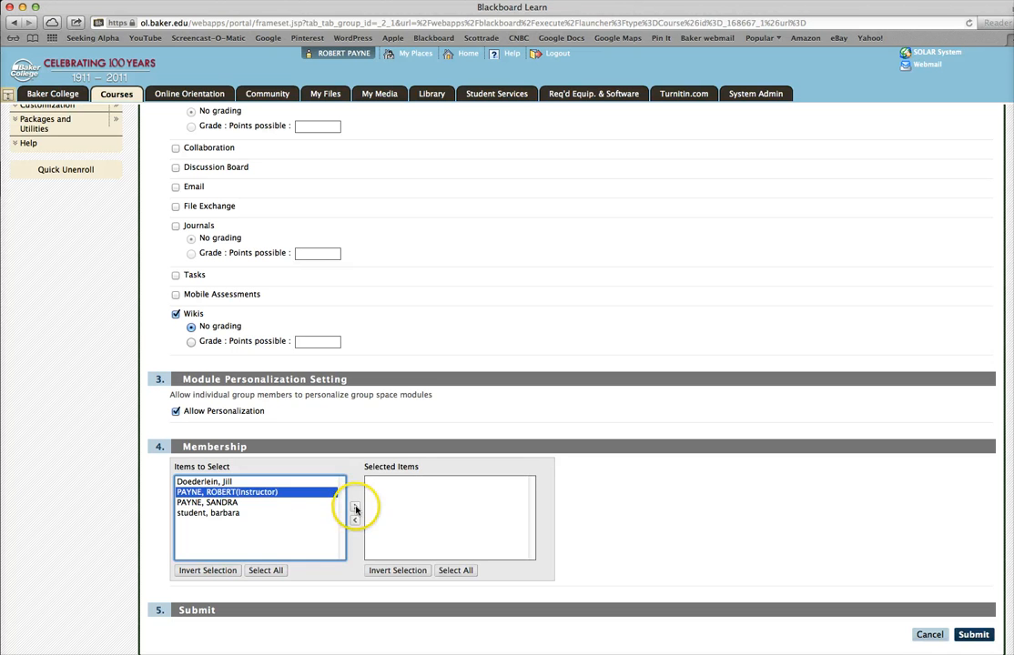
left_click(355, 508)
left_click(198, 482)
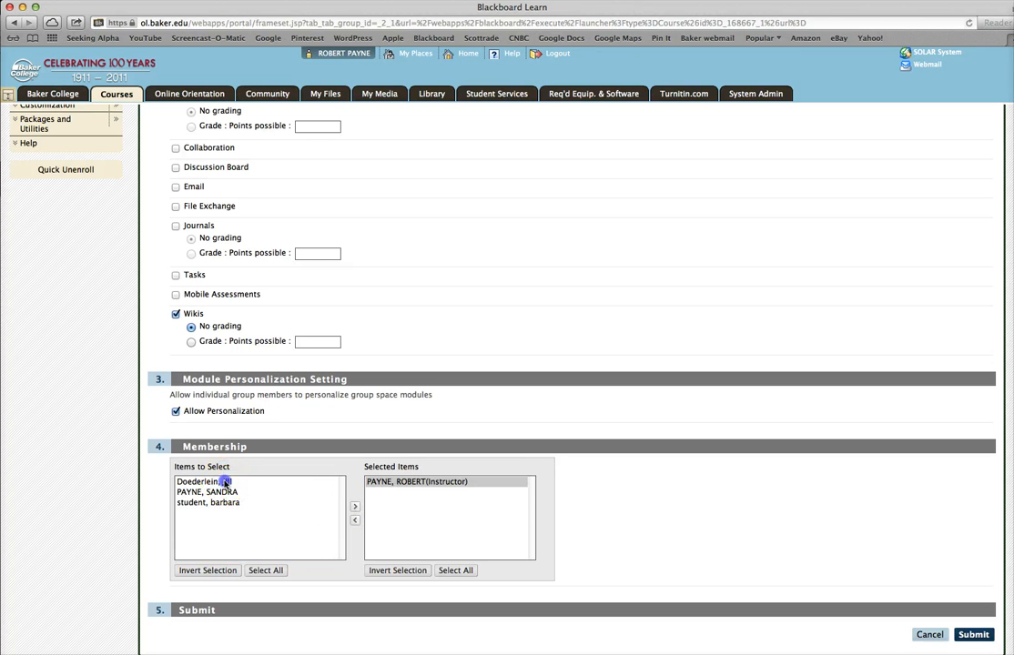
left_click(354, 510)
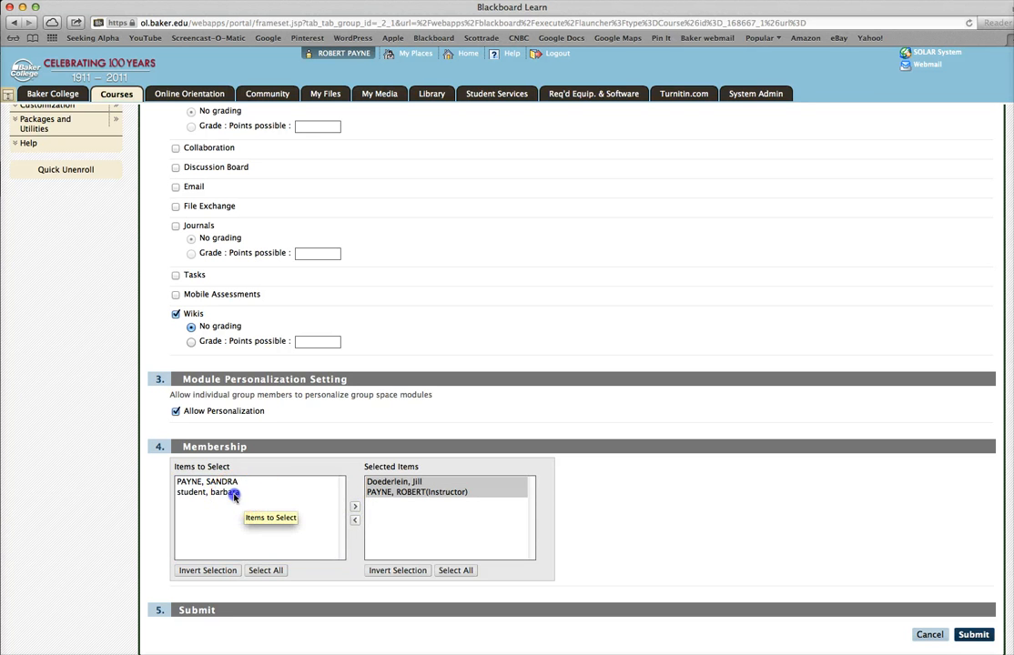
left_click(232, 492)
left_click(354, 506)
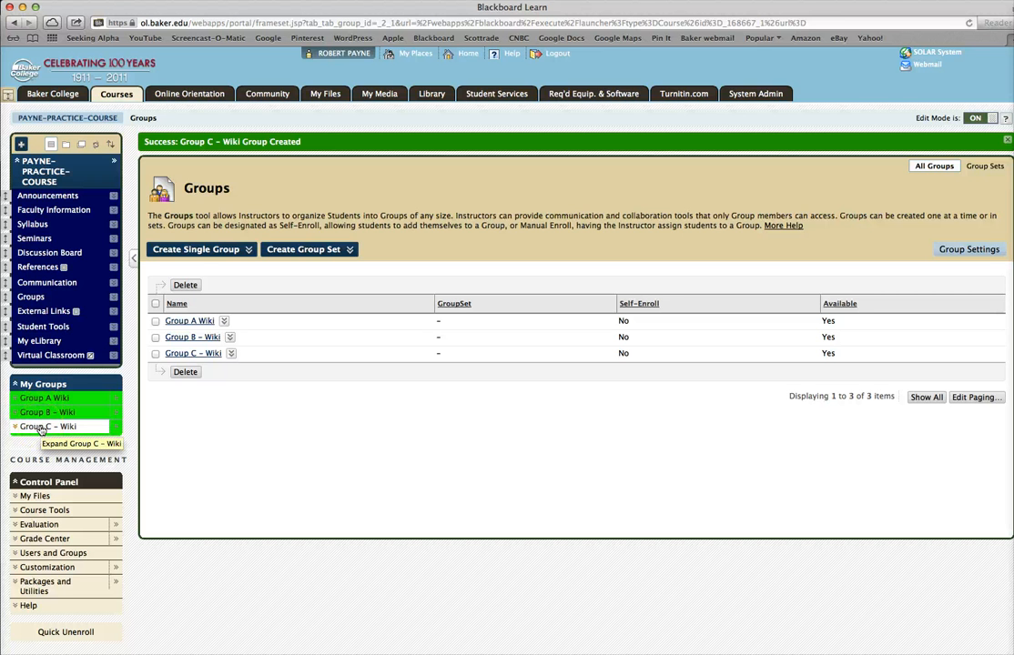
- Open Group A Wiki's group wiki and name its first page Welcome!
left_click(46, 196)
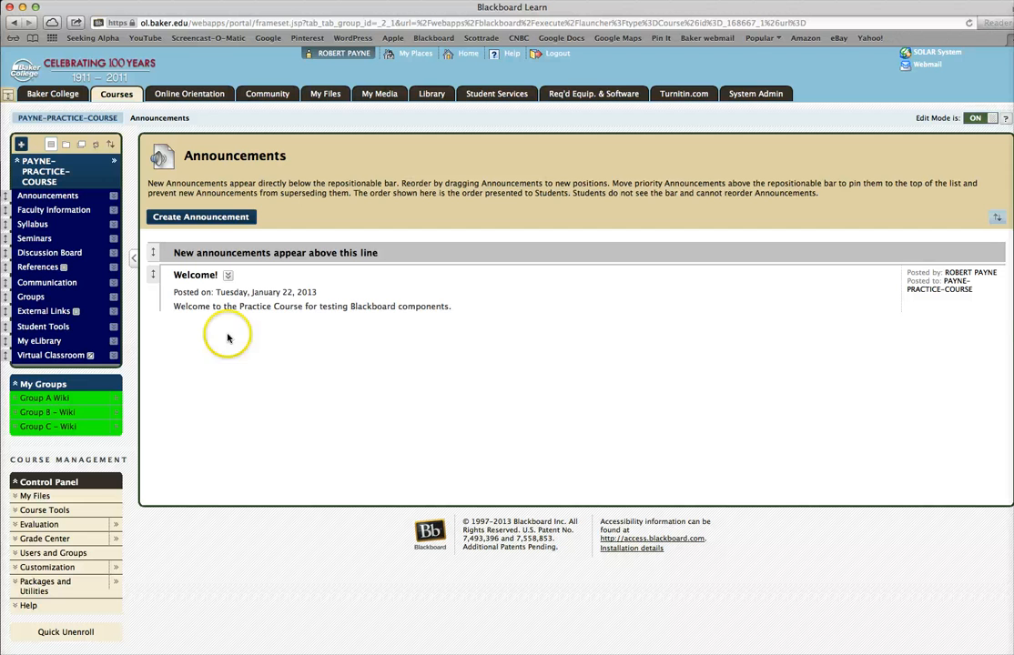
left_click(63, 400)
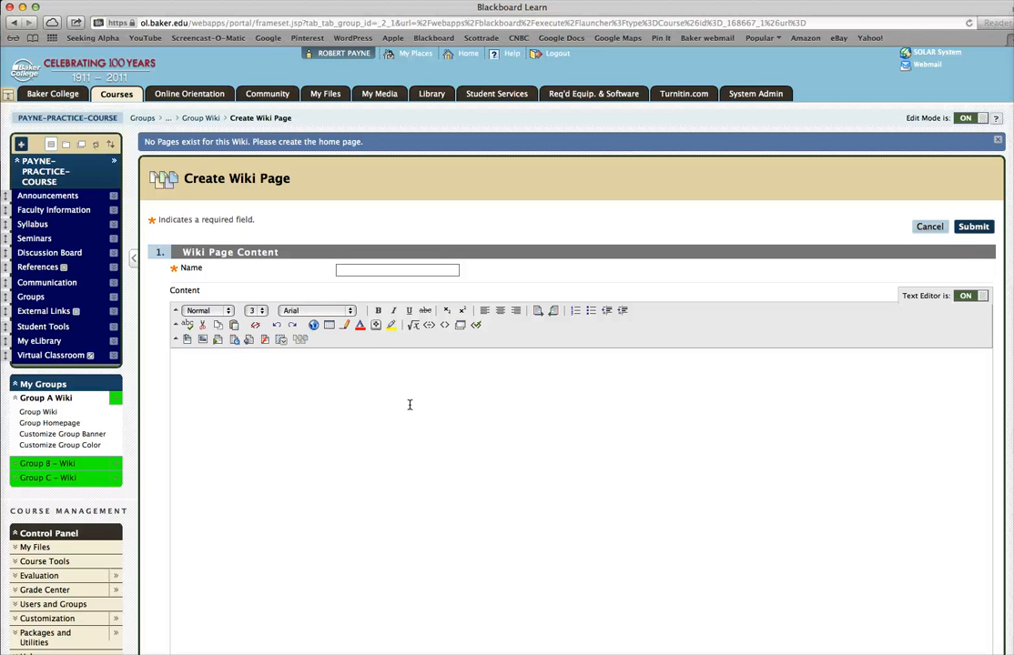
left_click(343, 269)
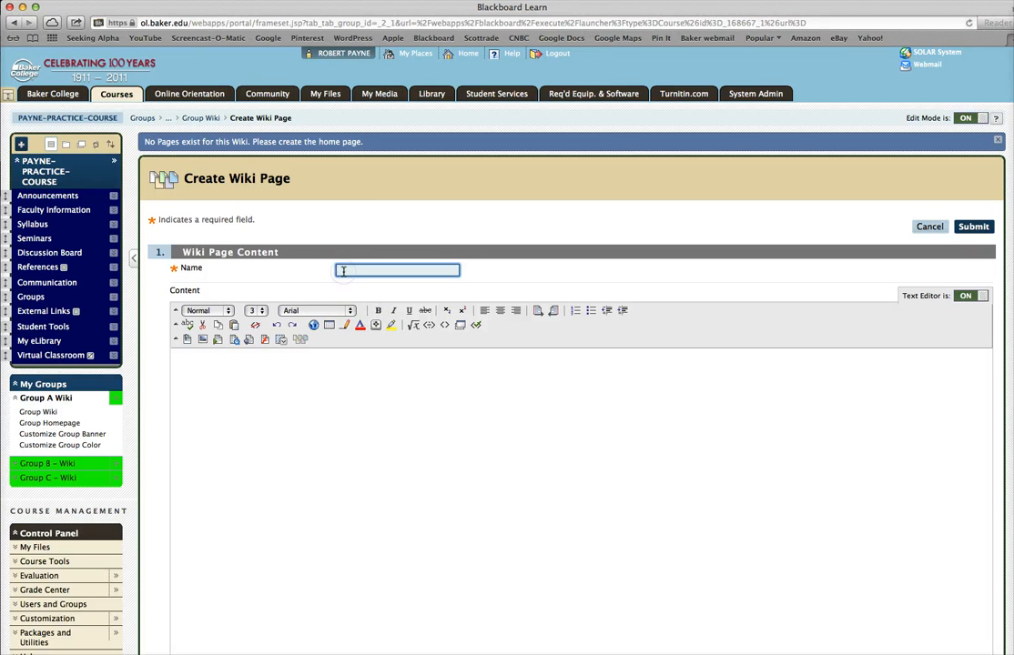
type("Welcome")
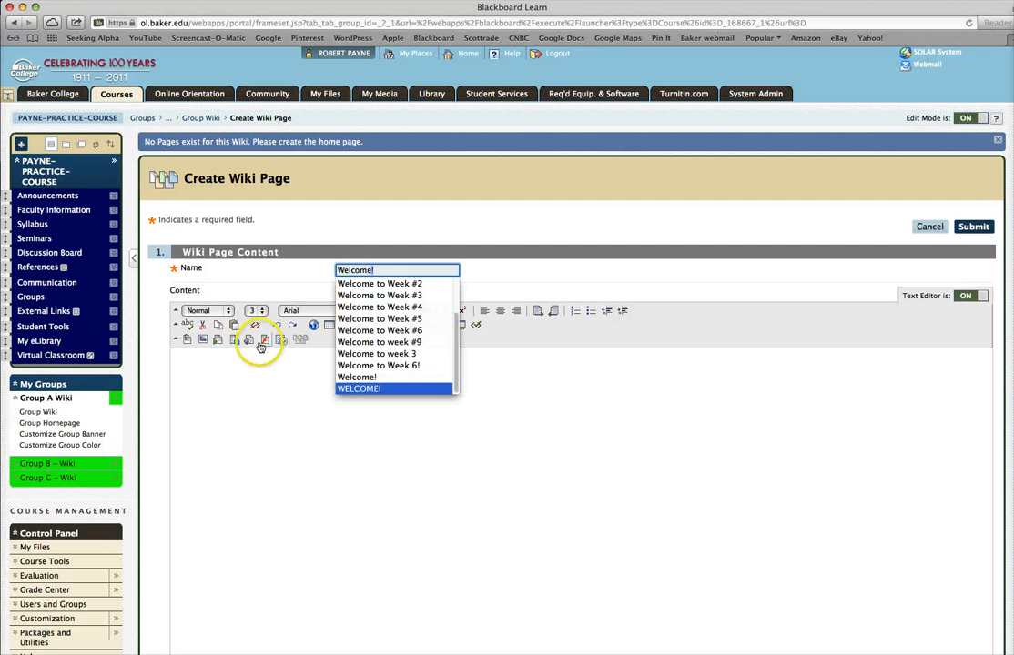
type("!")
- Write the welcome page content "Welcome to the group wiki for the team project. Please post you content after this item." and submit the page
left_click(181, 361)
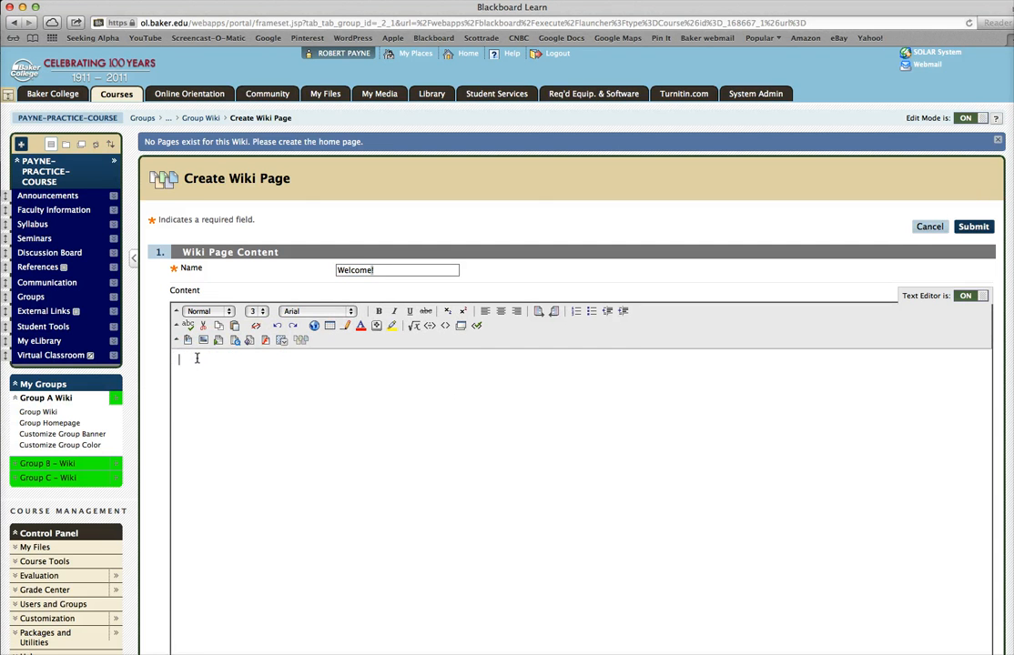
type("Welcome to the group wik")
type("i for ")
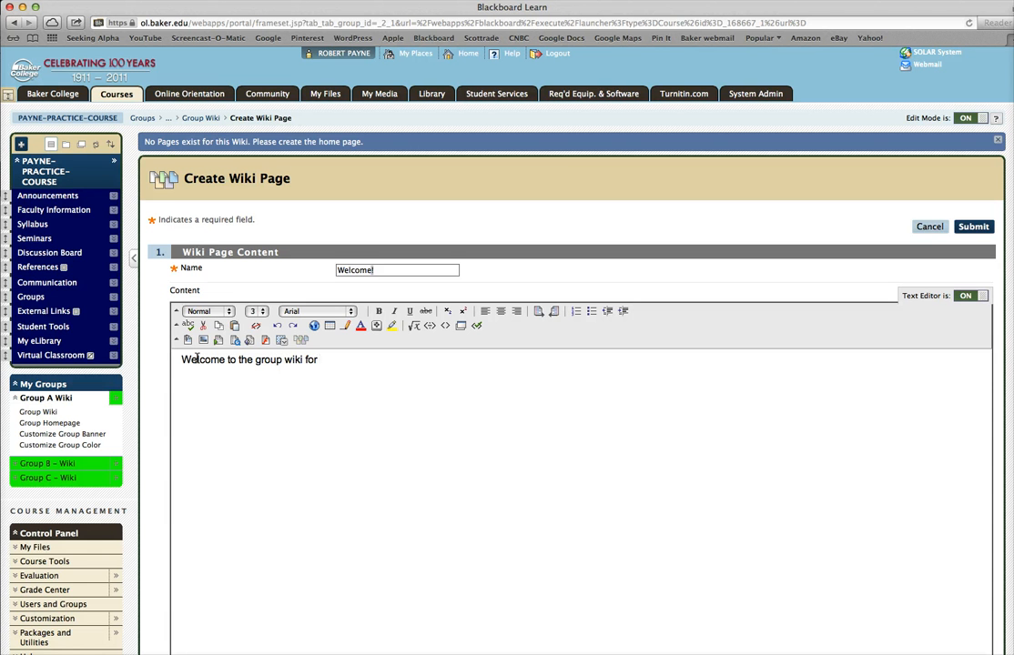
type("the team project.  Pl")
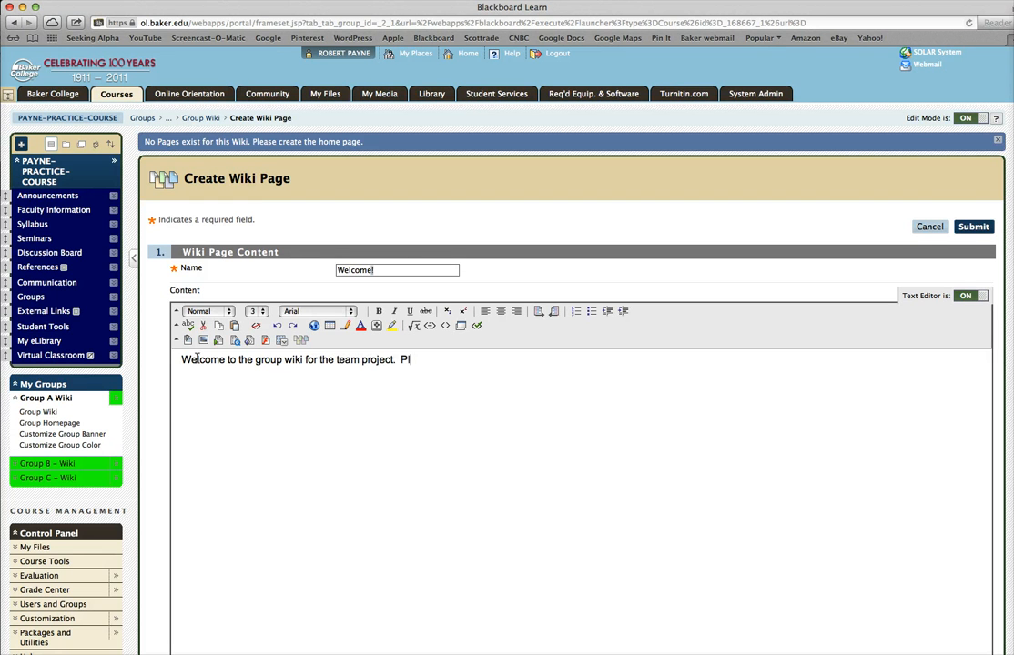
type("ease post you content ")
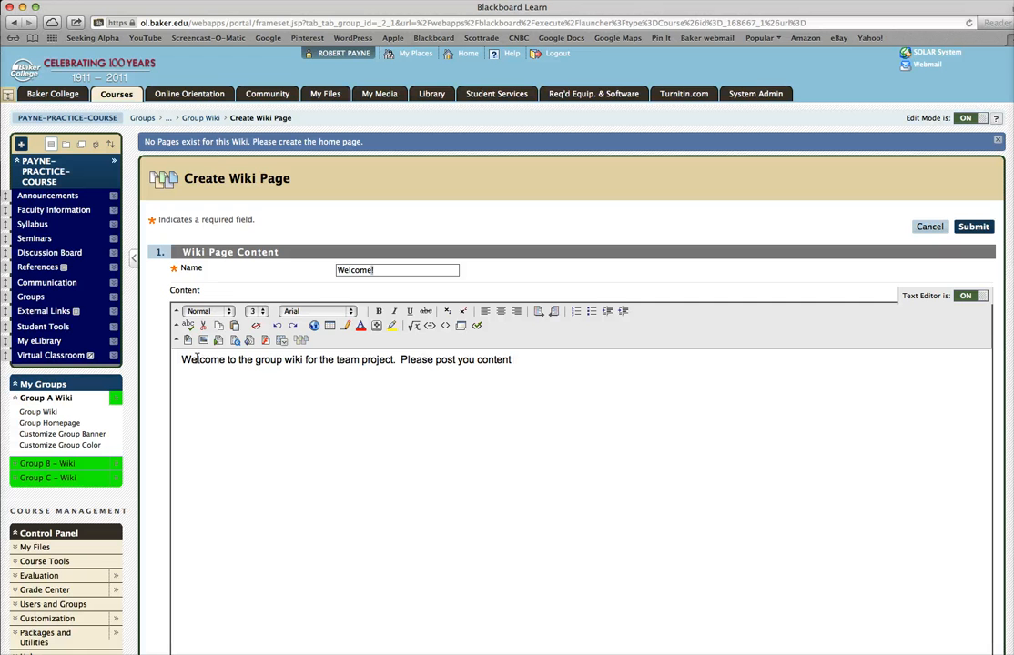
type("after thi")
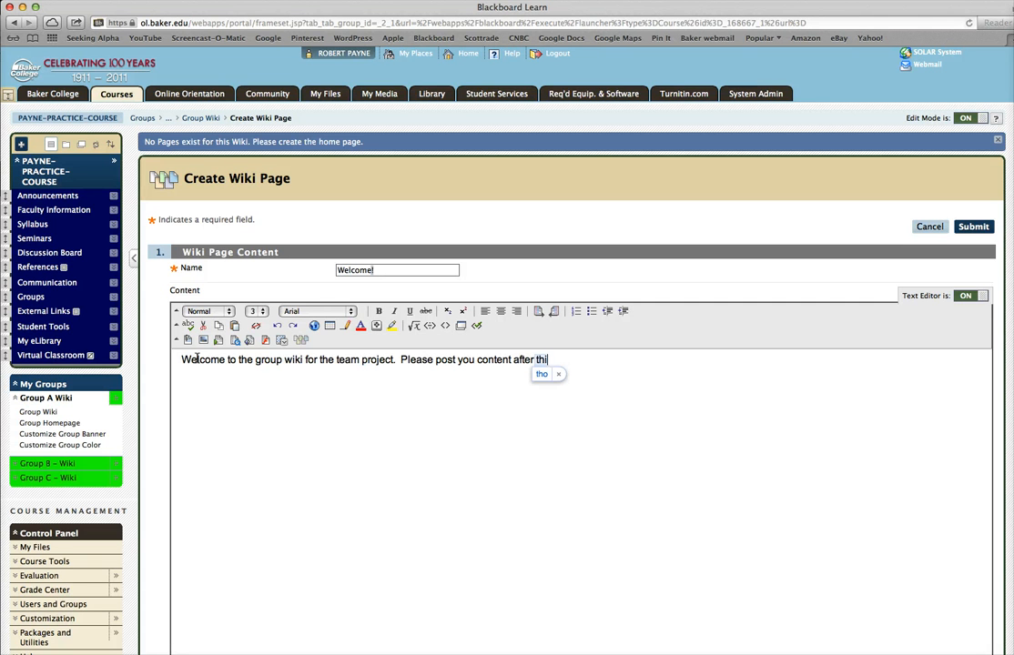
type("s item")
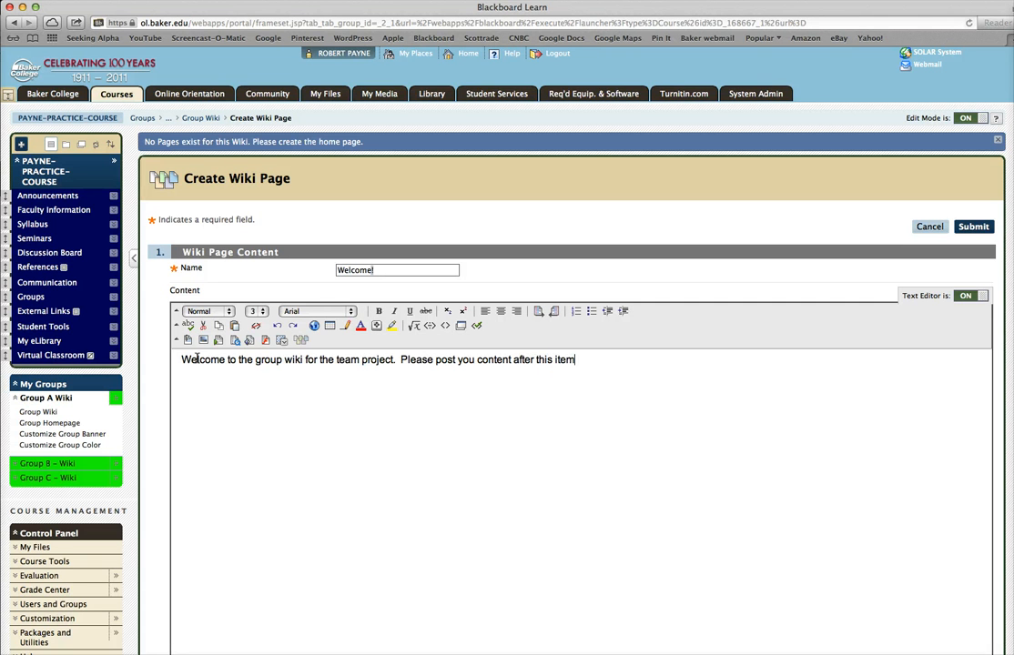
type(".")
scroll(565, 364, "down", 5)
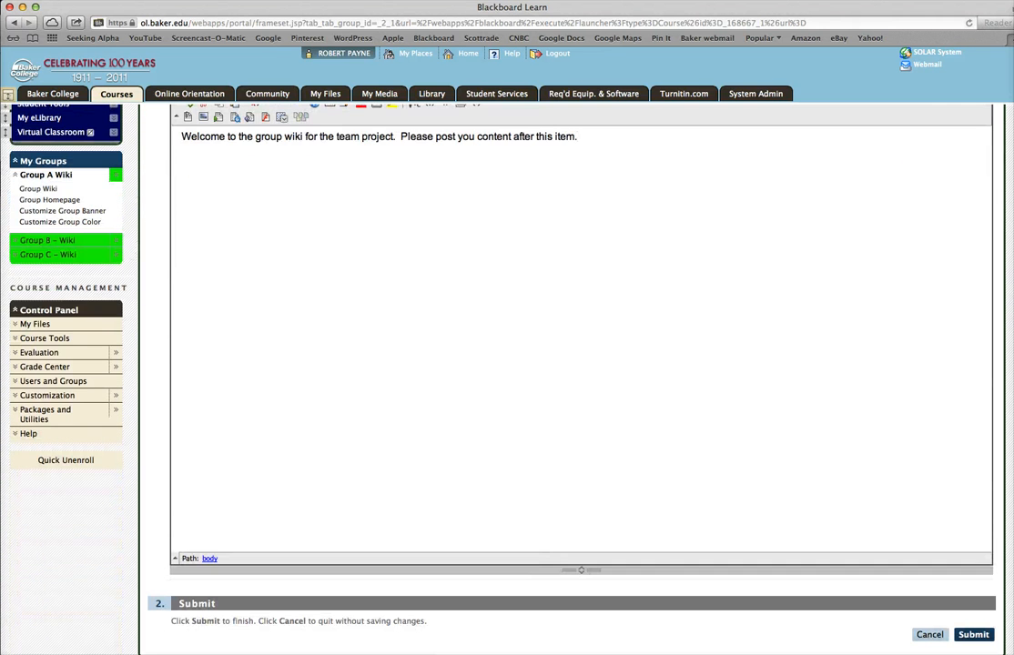
left_click(973, 634)
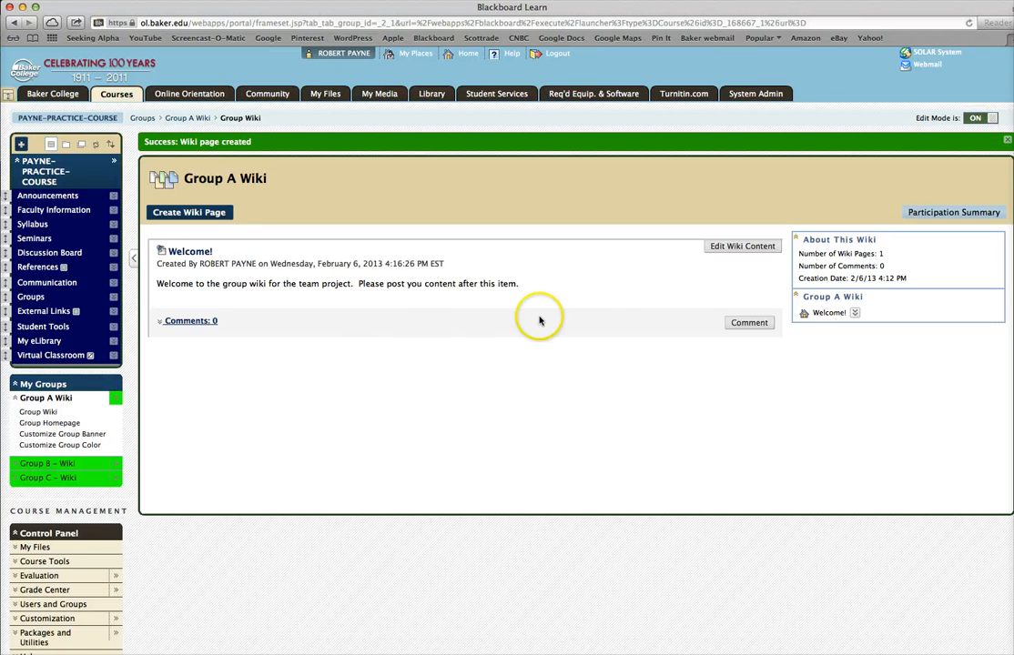
- Edit the Welcome! wiki page to correct "you" to "your" and submit the change
left_click(734, 248)
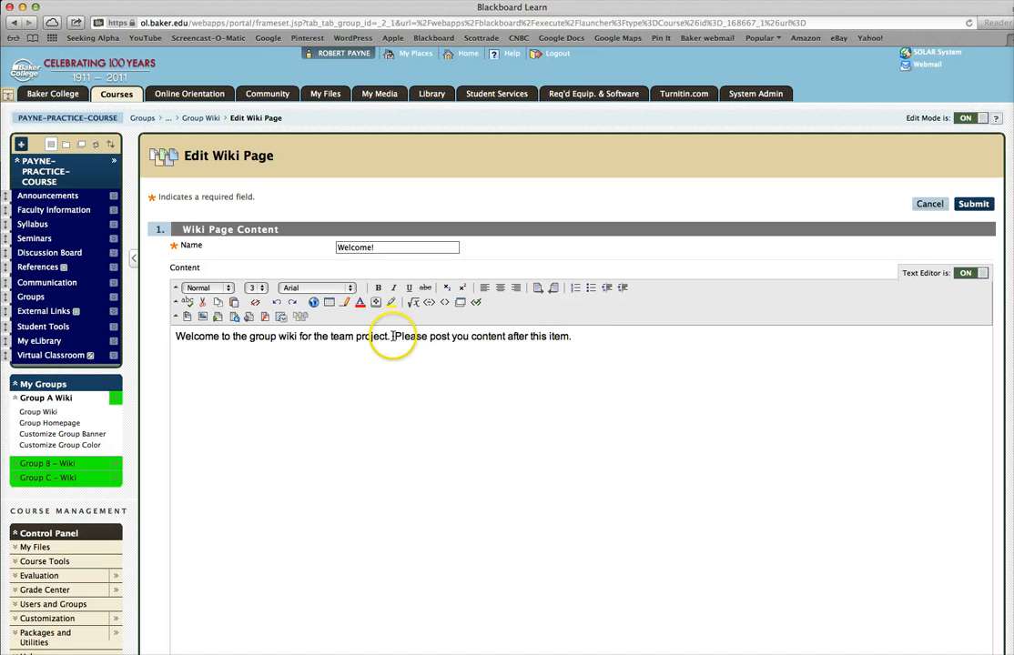
left_click_drag(392, 336, 473, 338)
left_click(458, 351)
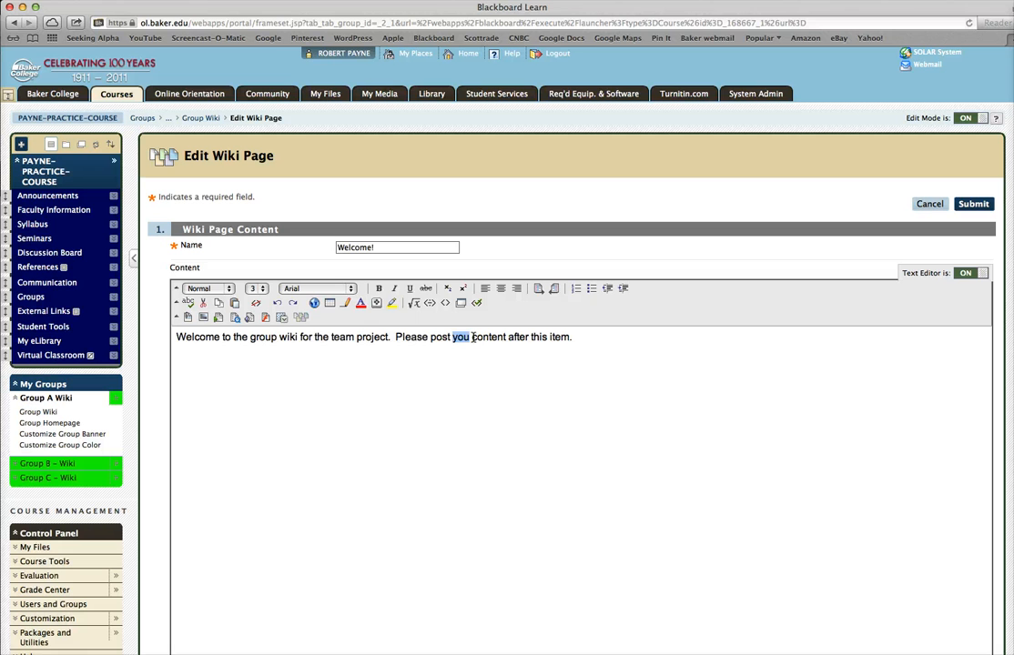
left_click(470, 339)
type("r")
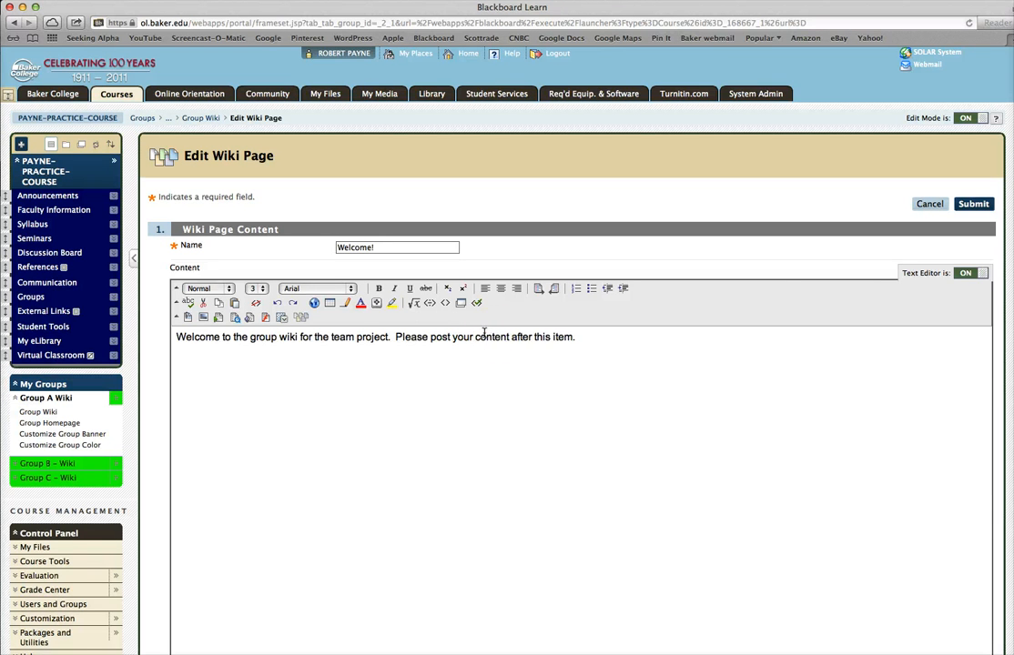
left_click(974, 206)
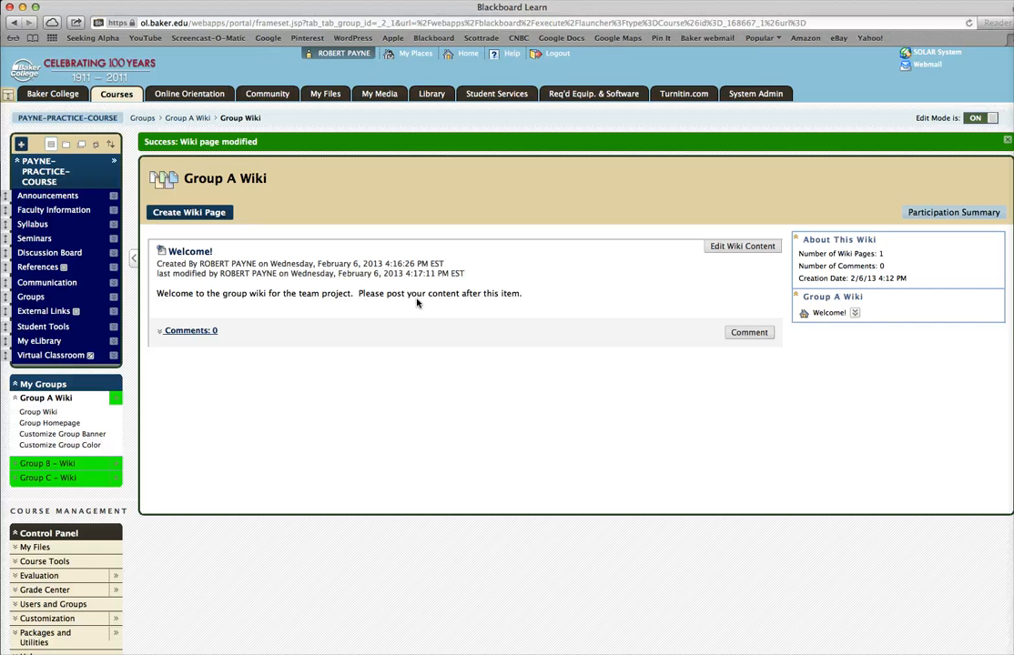
- Add the comment "I just wanted to let you know I fixed a spelling mistake." to the page and expand the comments
left_click(748, 333)
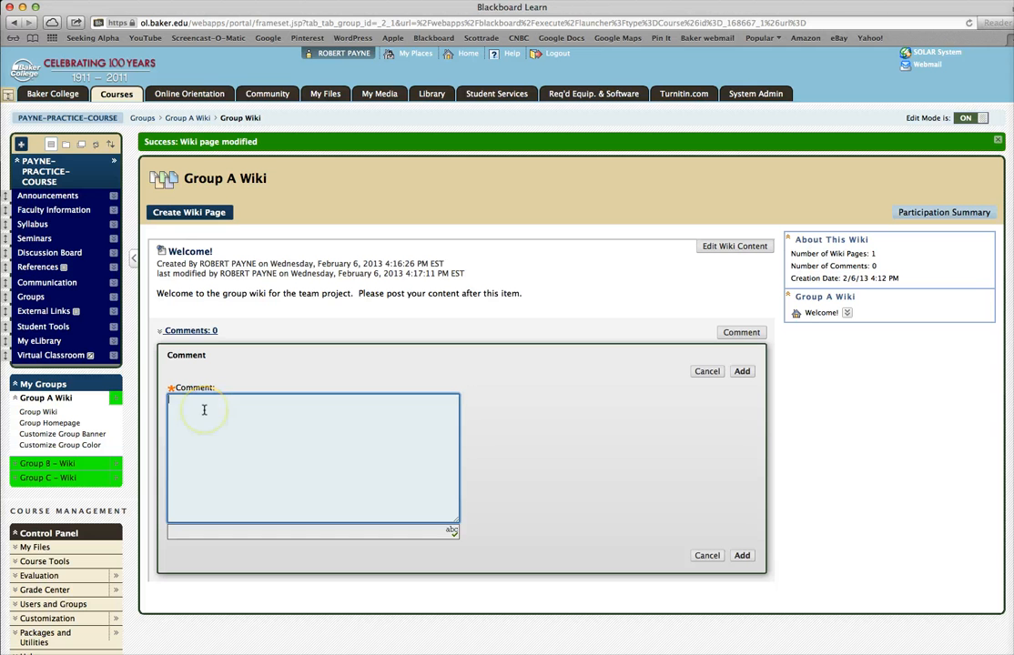
type("I just wanted to let you knw")
key("BackSpace")
type("ow I f")
type("ixed a spell")
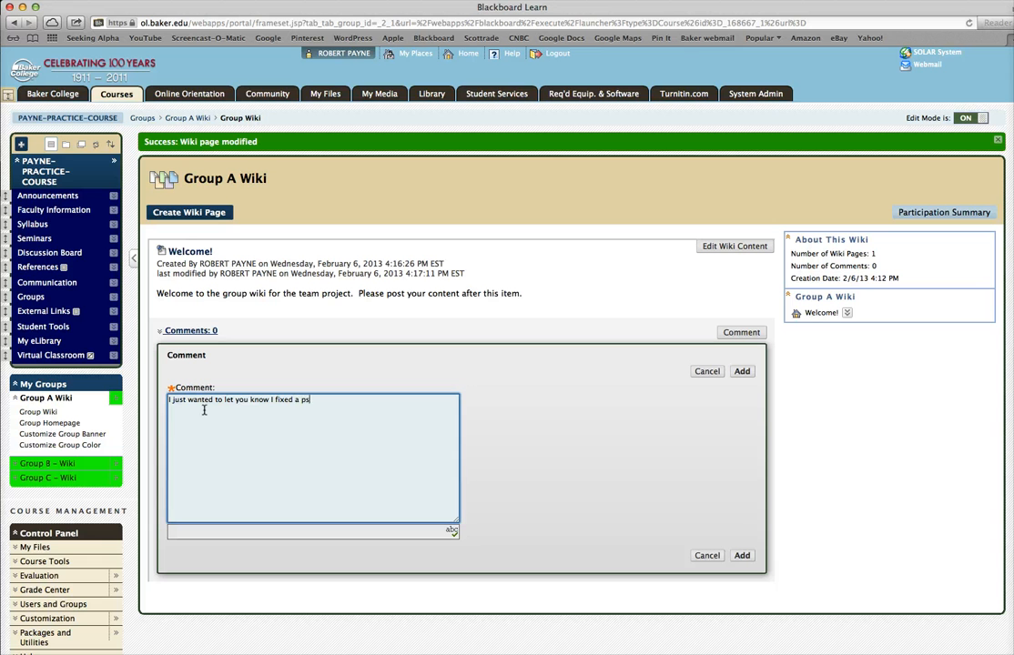
type("ing mistake.")
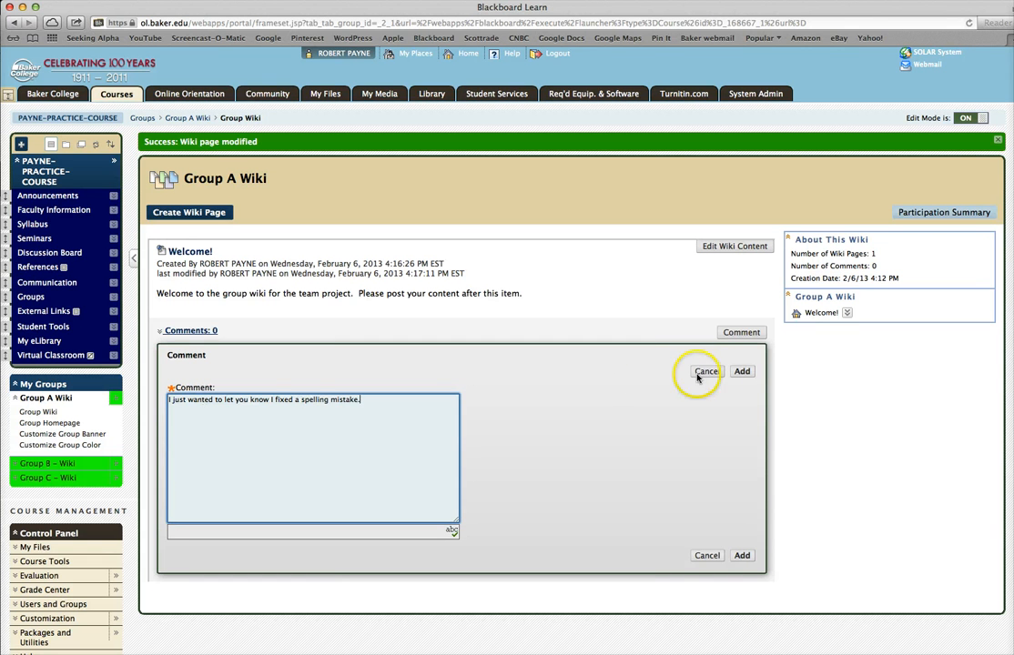
left_click(742, 372)
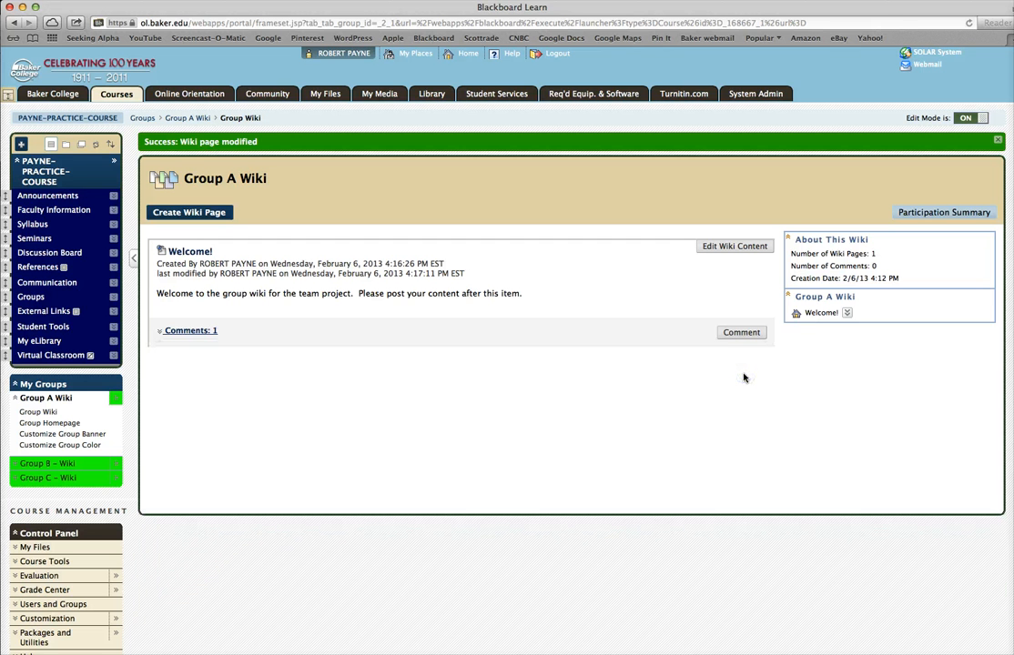
left_click(184, 332)
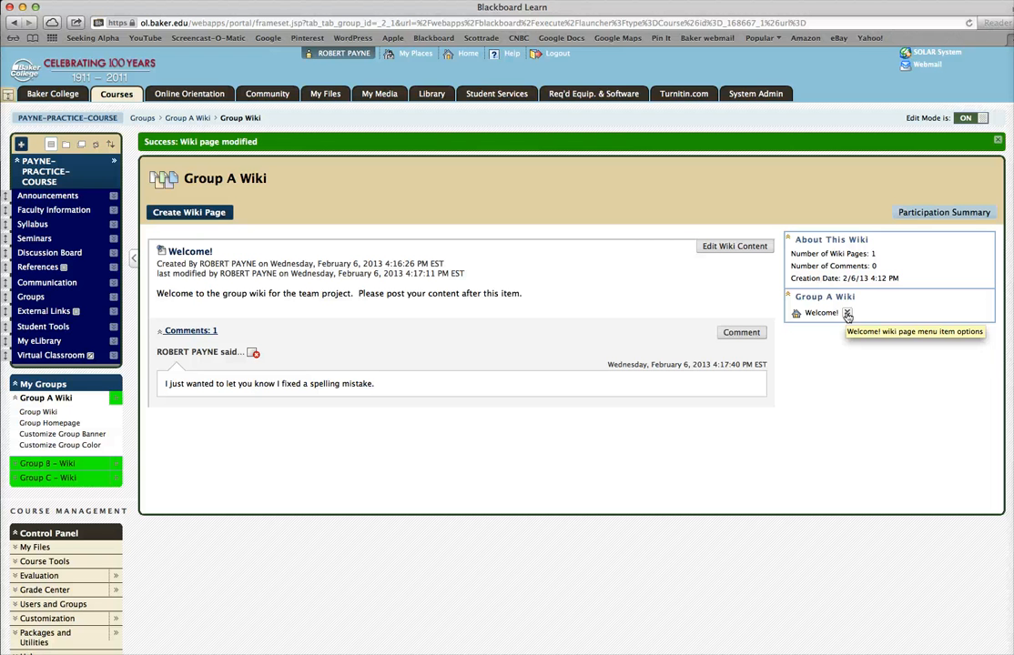
- Open the Welcome! page's history and view Version 1 and Version 2 in turn
left_click(847, 313)
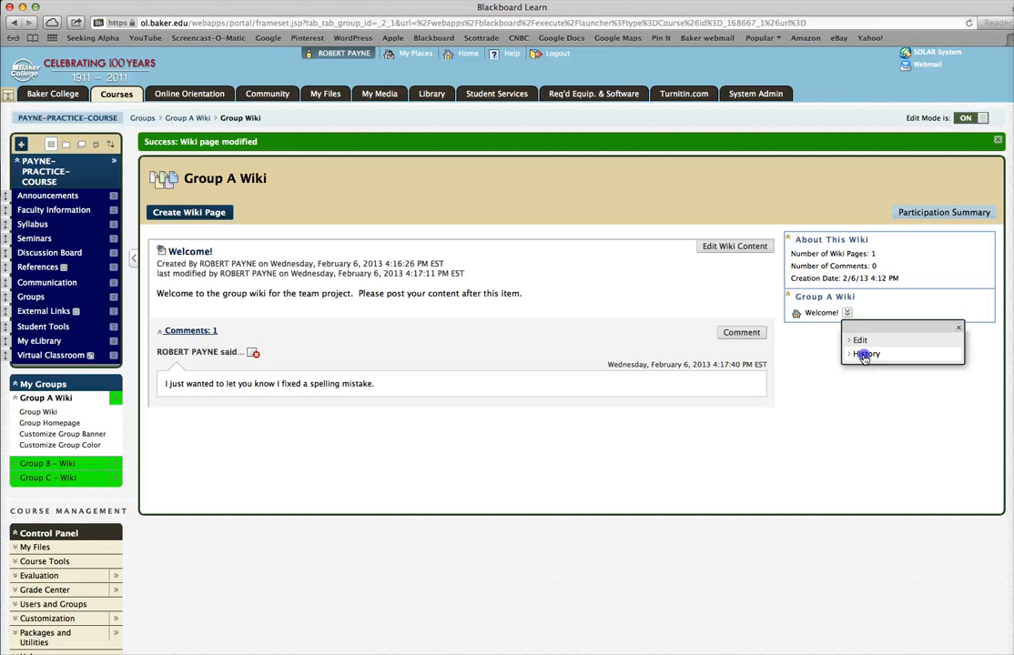
left_click(864, 355)
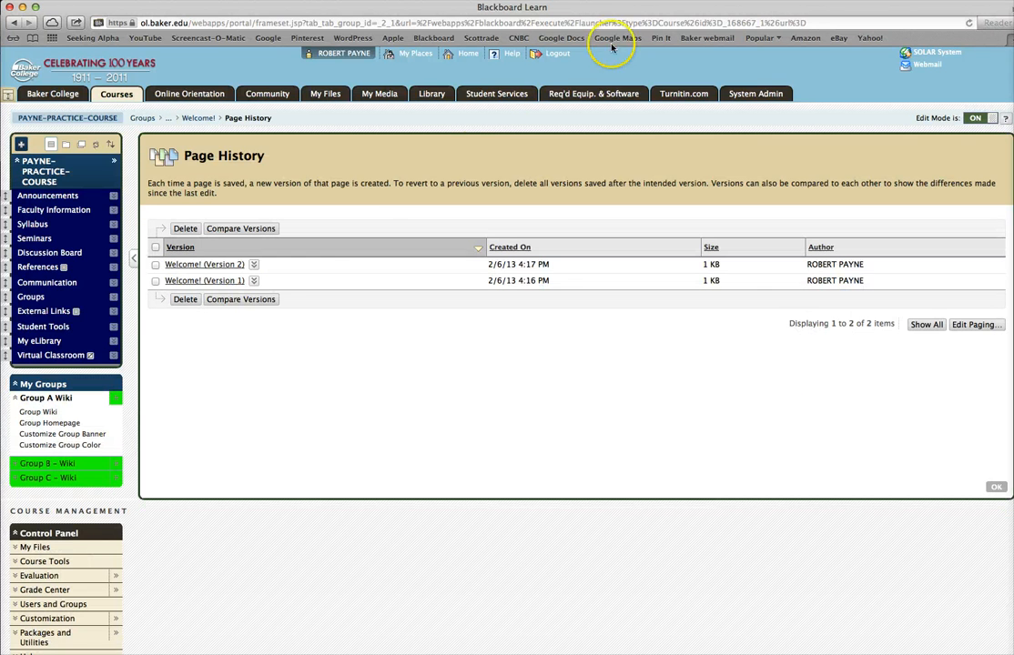
left_click(207, 284)
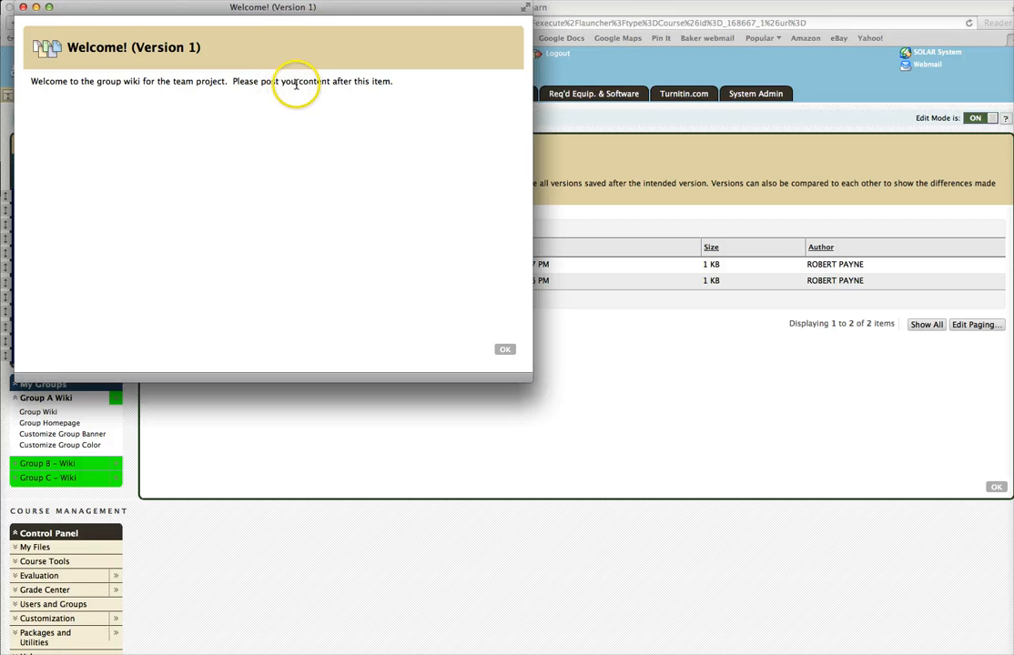
left_click(507, 352)
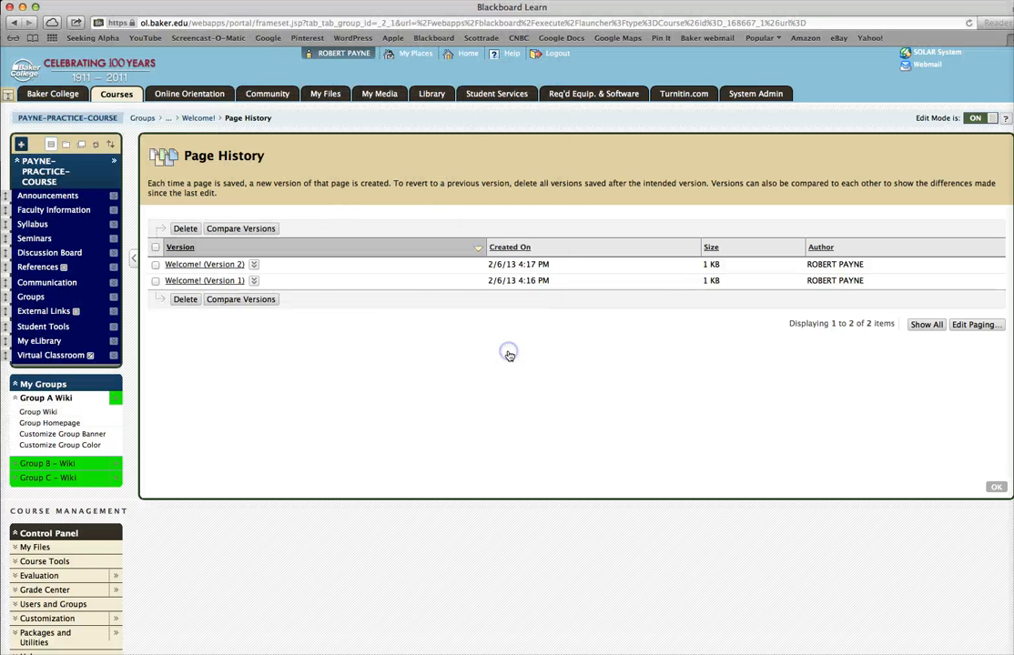
left_click(223, 266)
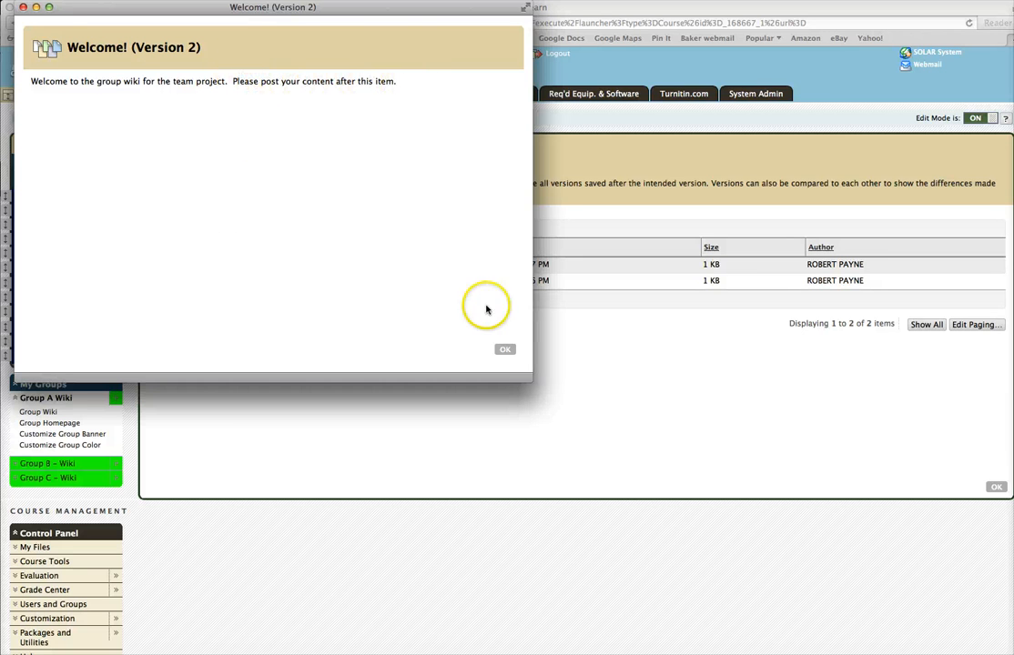
left_click(505, 350)
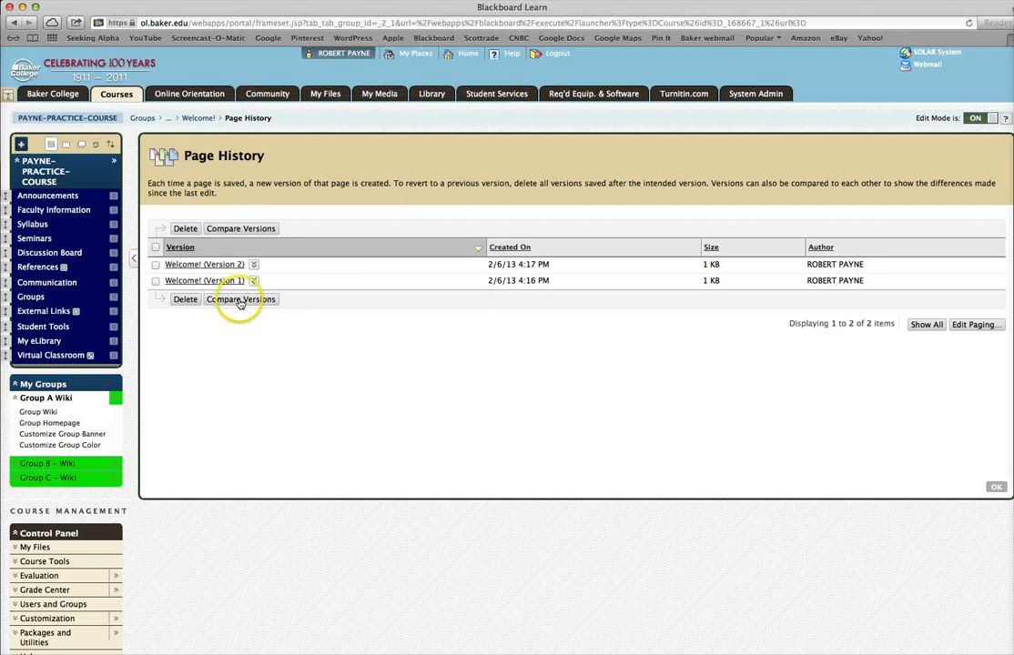
- Select both page versions and compare them, then close the comparison and the page history
left_click(244, 233)
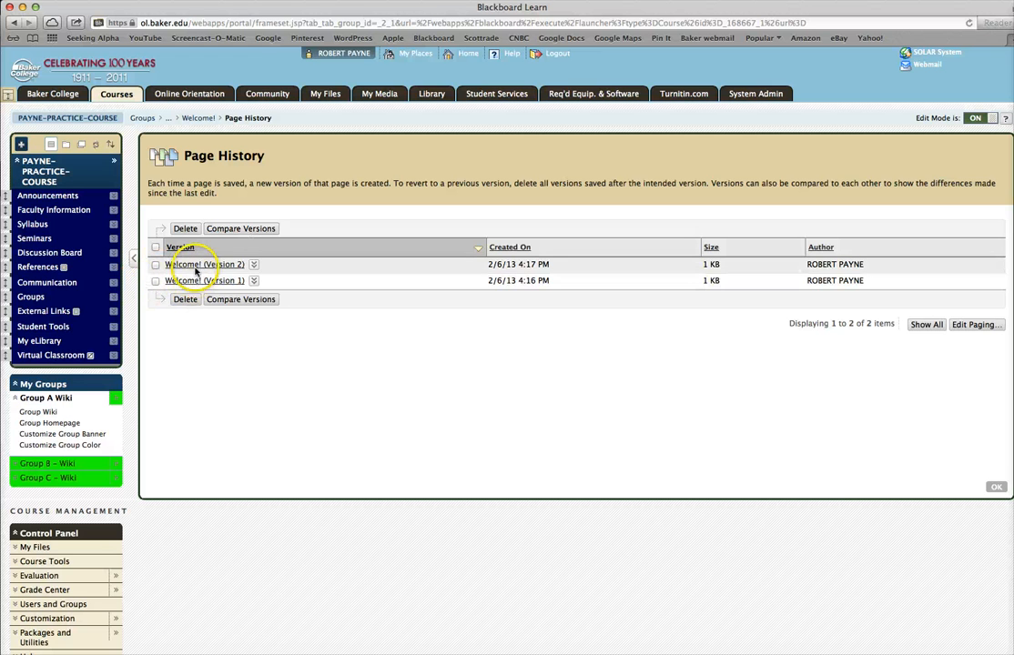
left_click(155, 265)
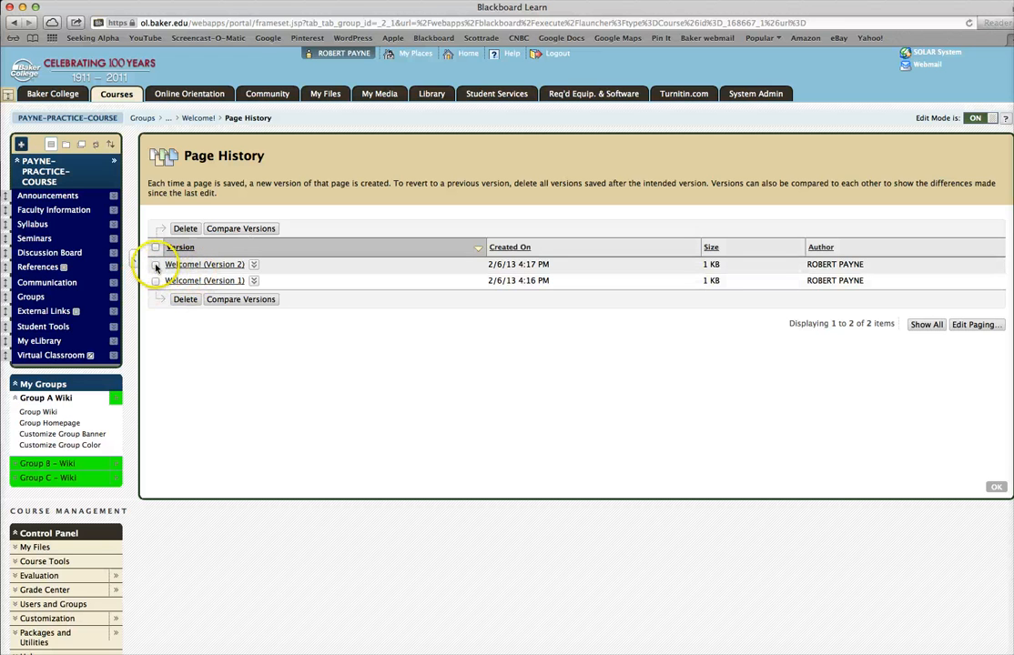
left_click(156, 265)
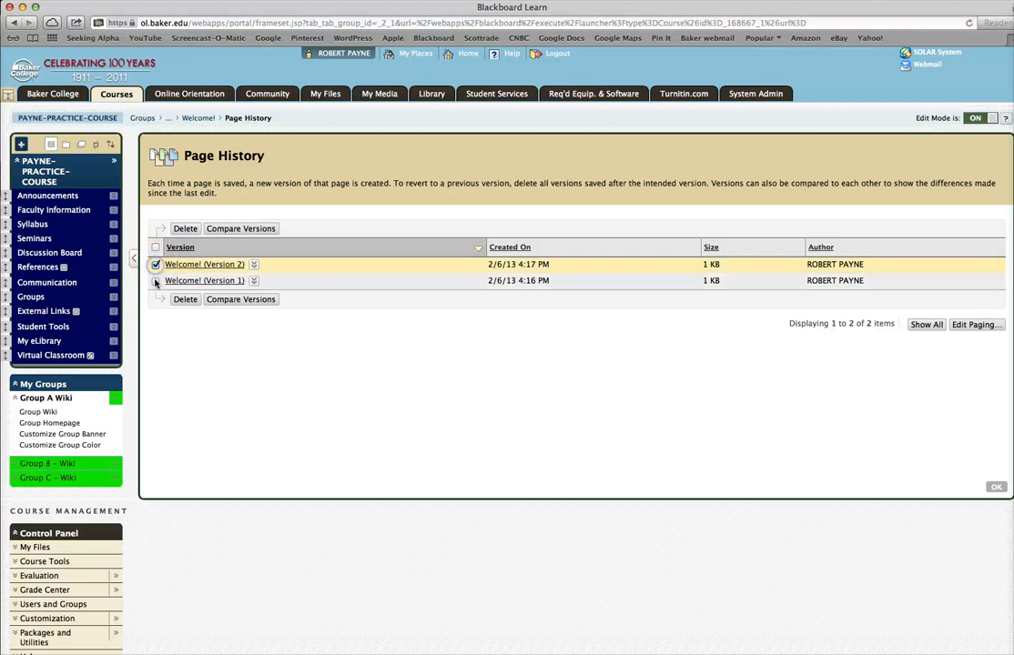
left_click(156, 280)
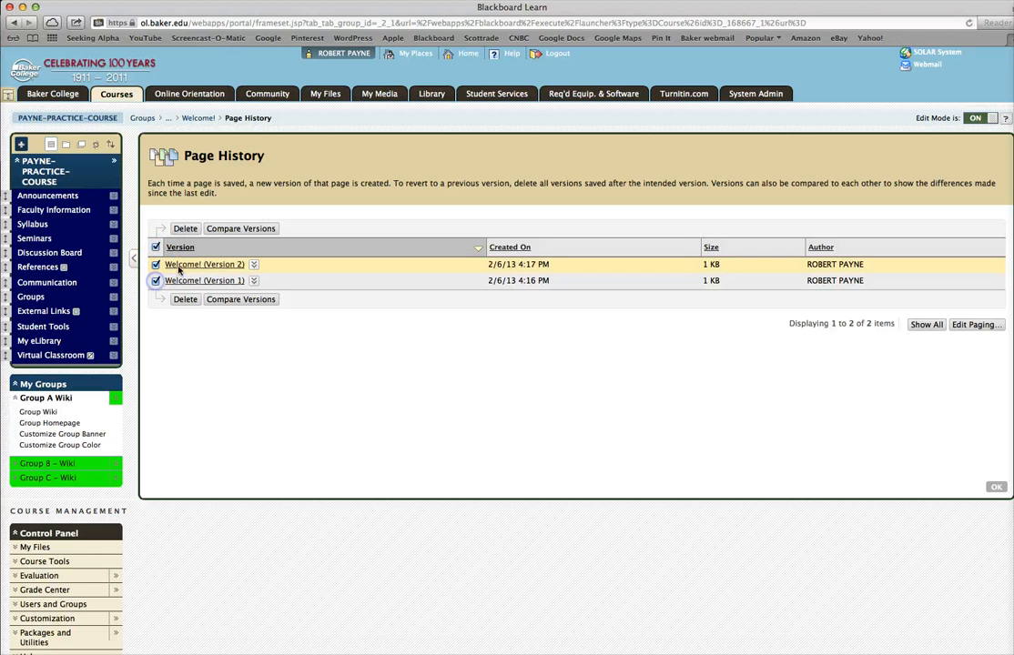
left_click(242, 231)
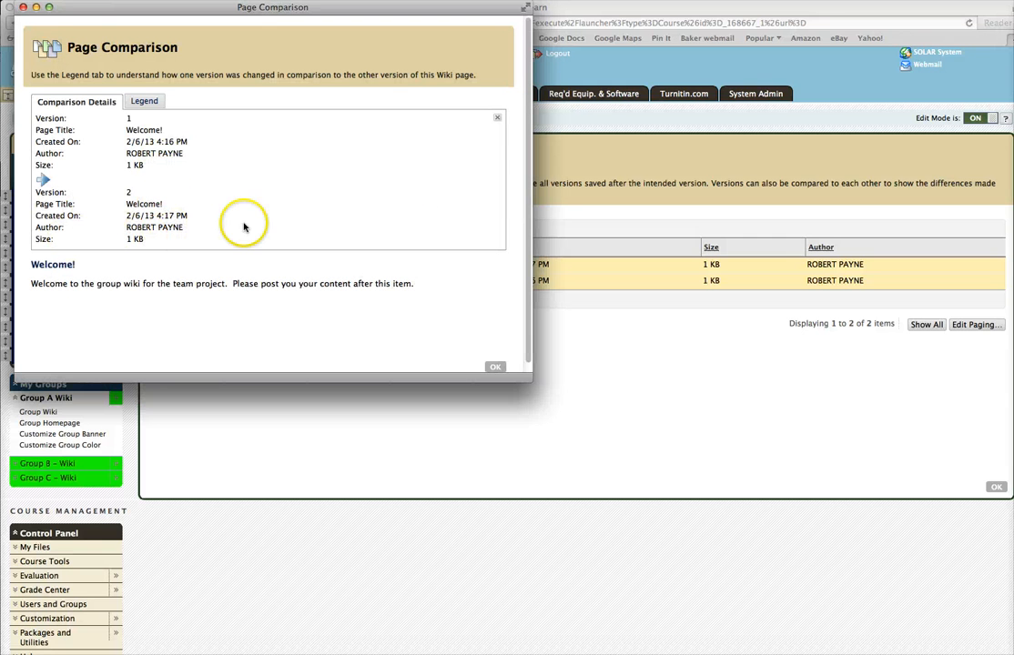
scroll(238, 227, "down", 1)
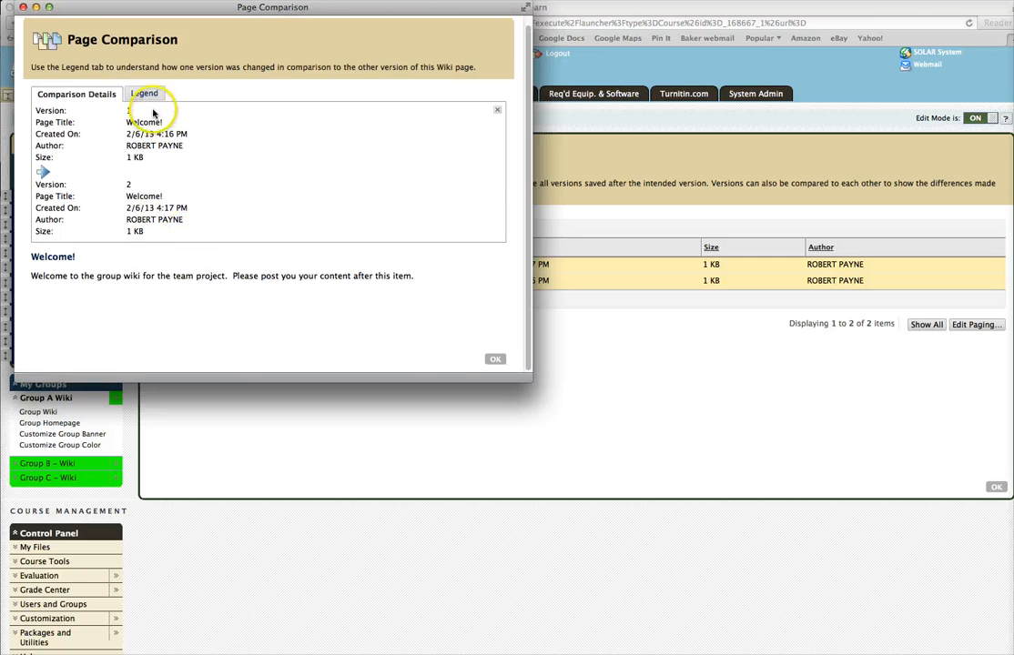
left_click(496, 362)
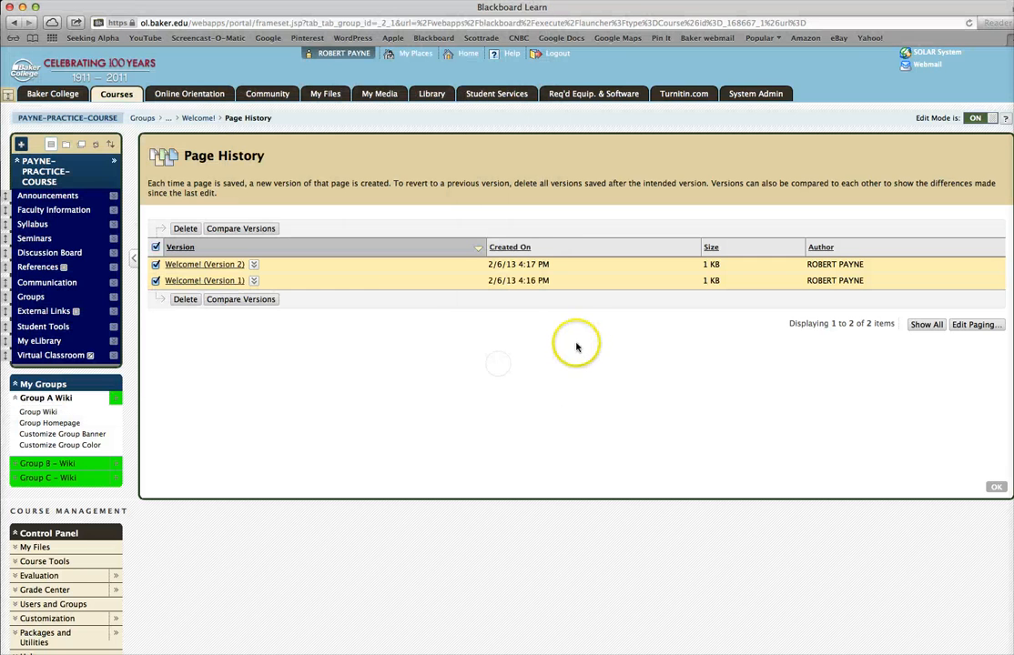
left_click(997, 488)
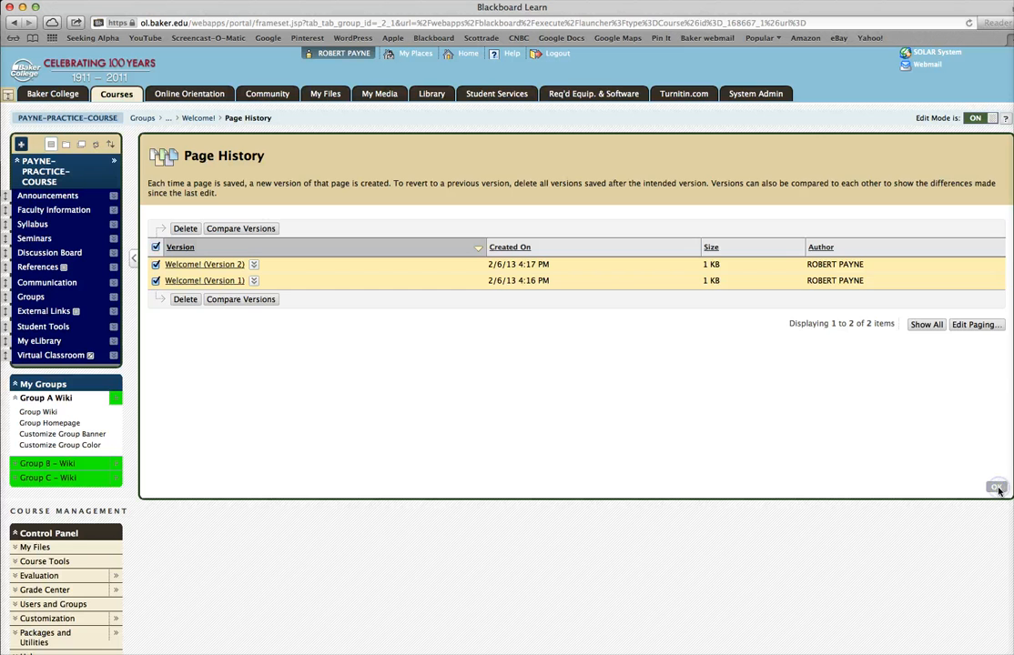